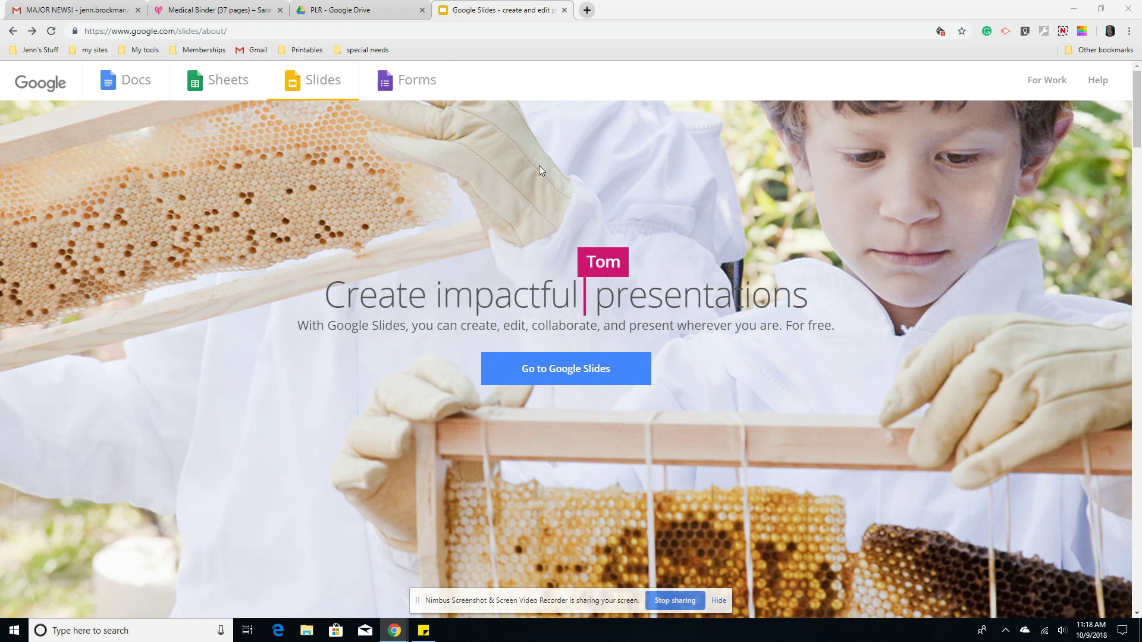
- Create a new blank presentation in Google Slides and dismiss the theme choices
click(587, 370)
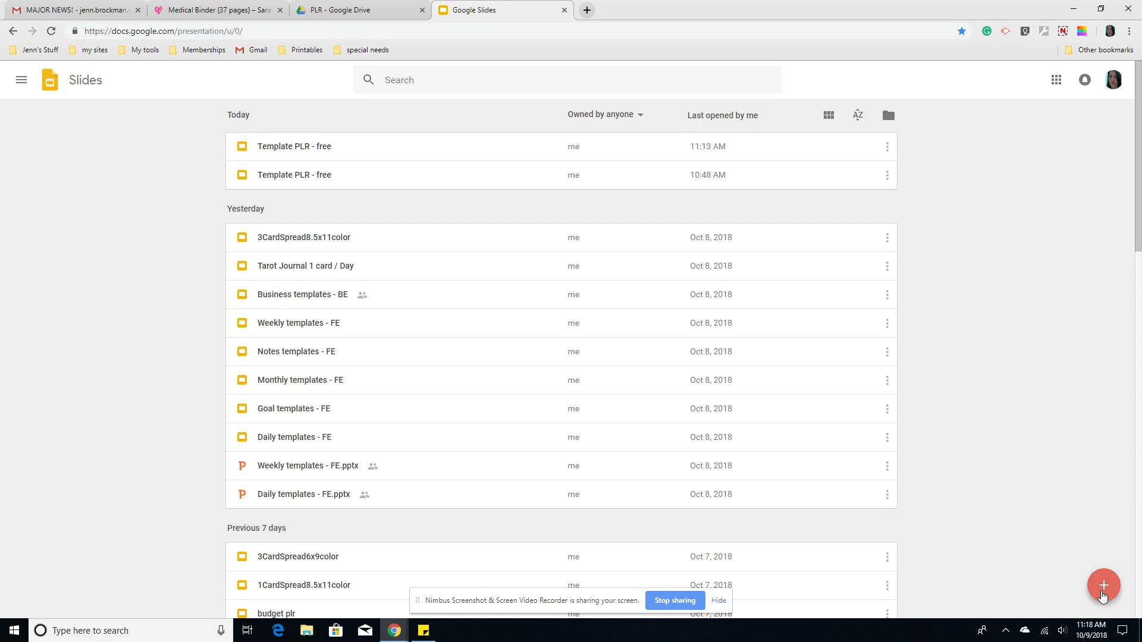
click(1108, 589)
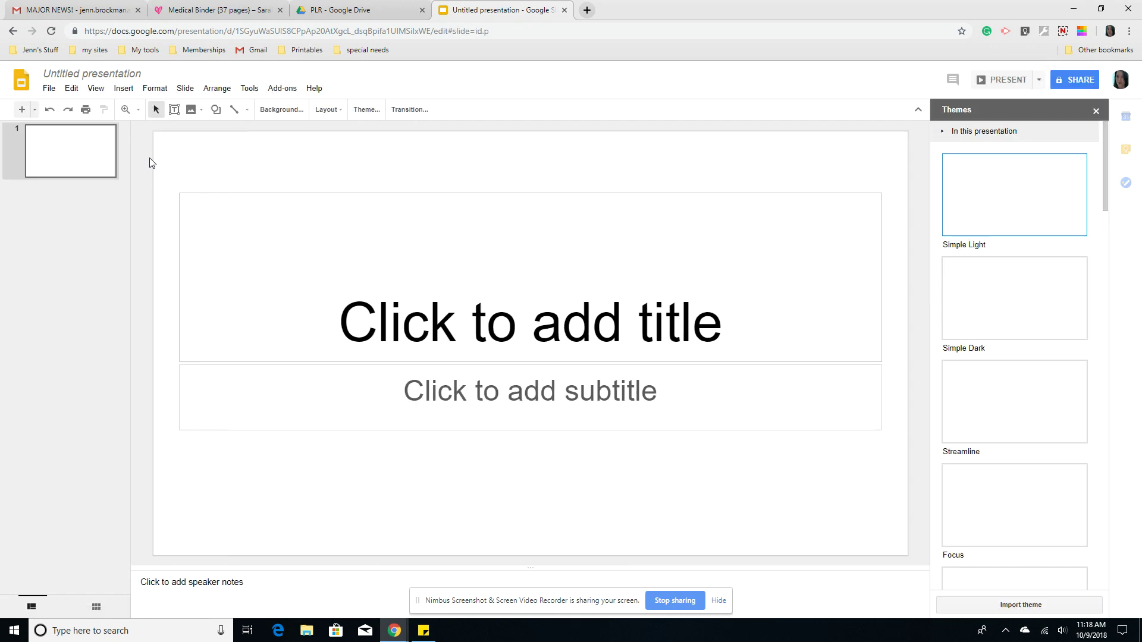
click(1097, 111)
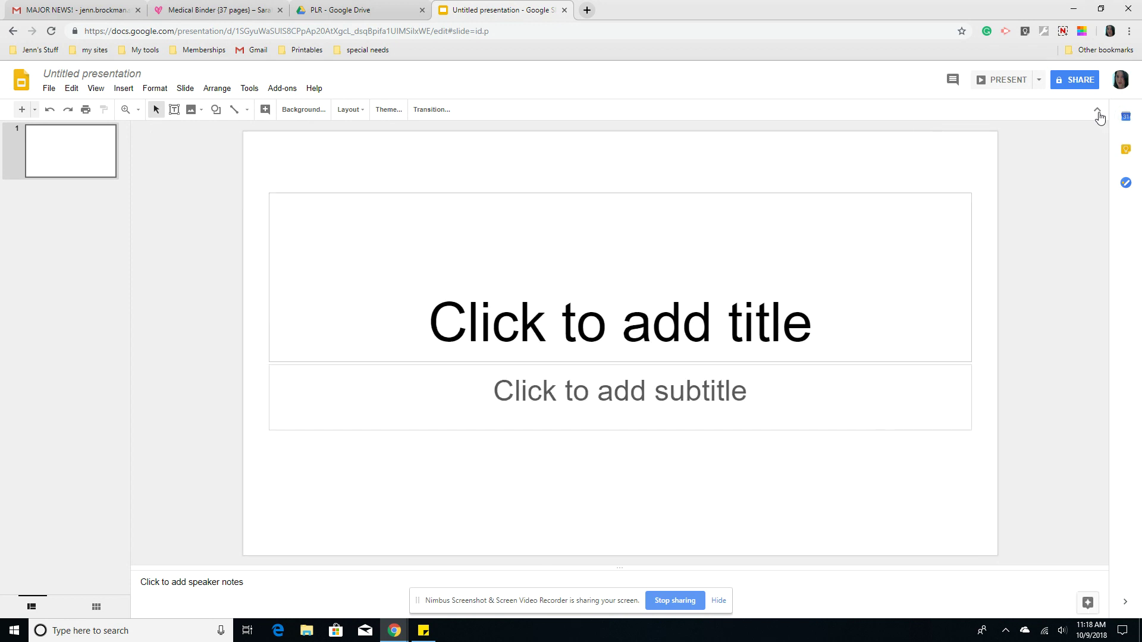
- Upload and open the "Template PLR - free" PowerPoint file from the computer's Downloads folder
click(49, 96)
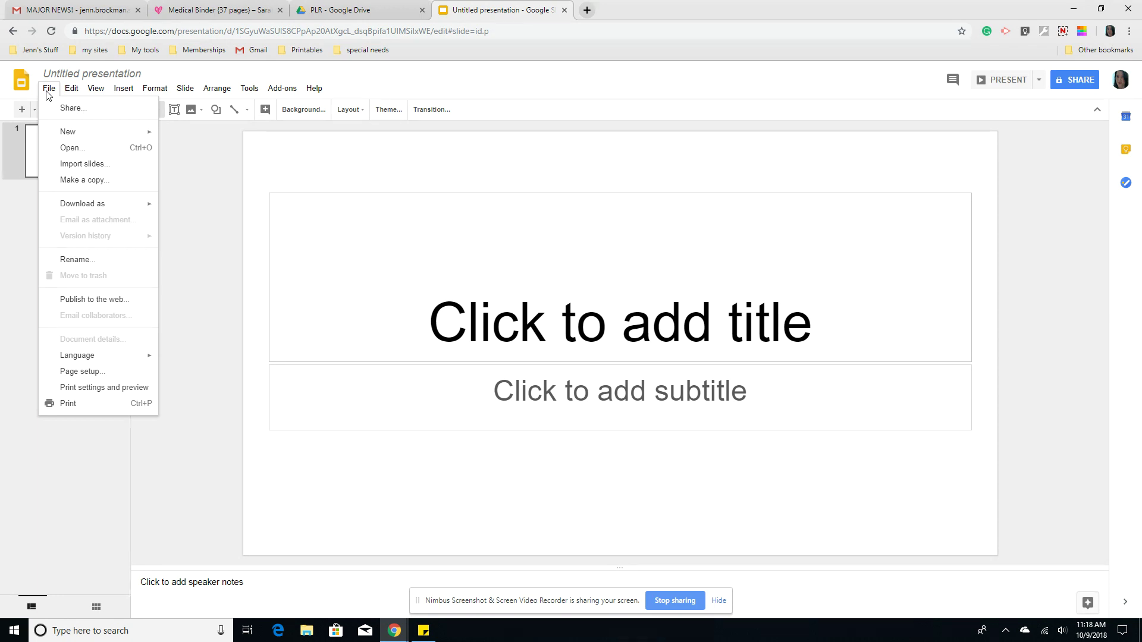
click(72, 148)
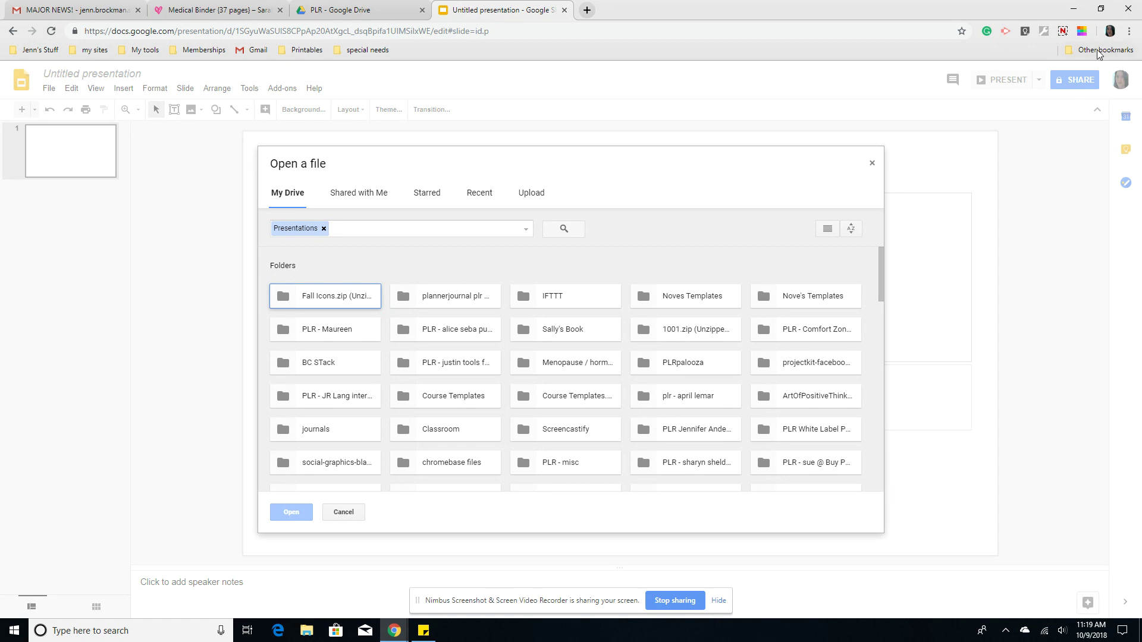
click(1063, 33)
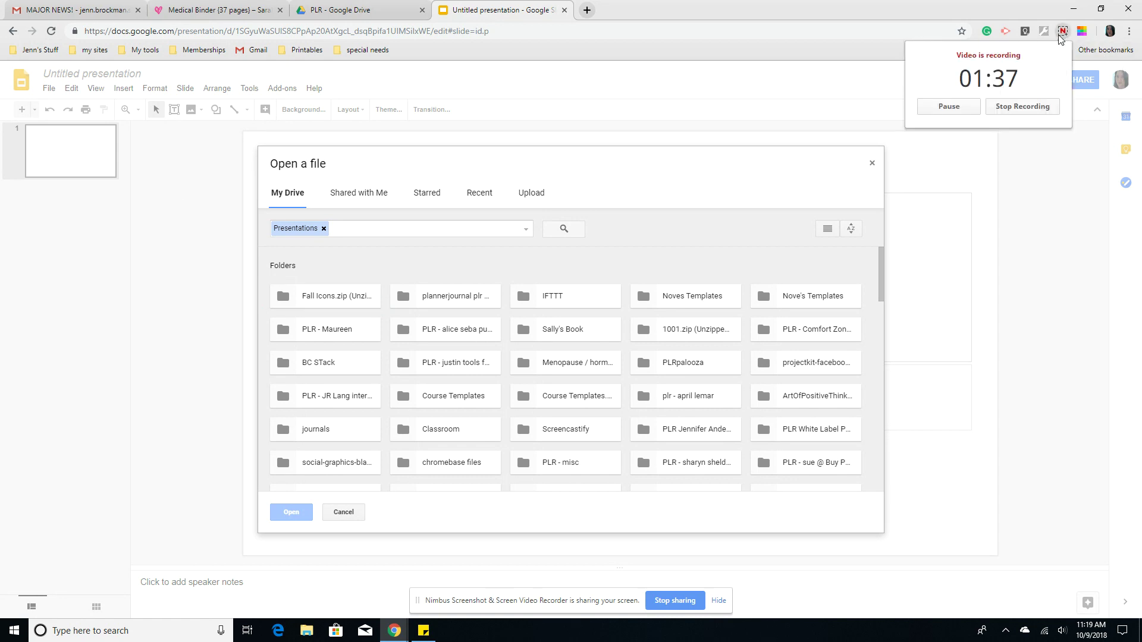
click(535, 193)
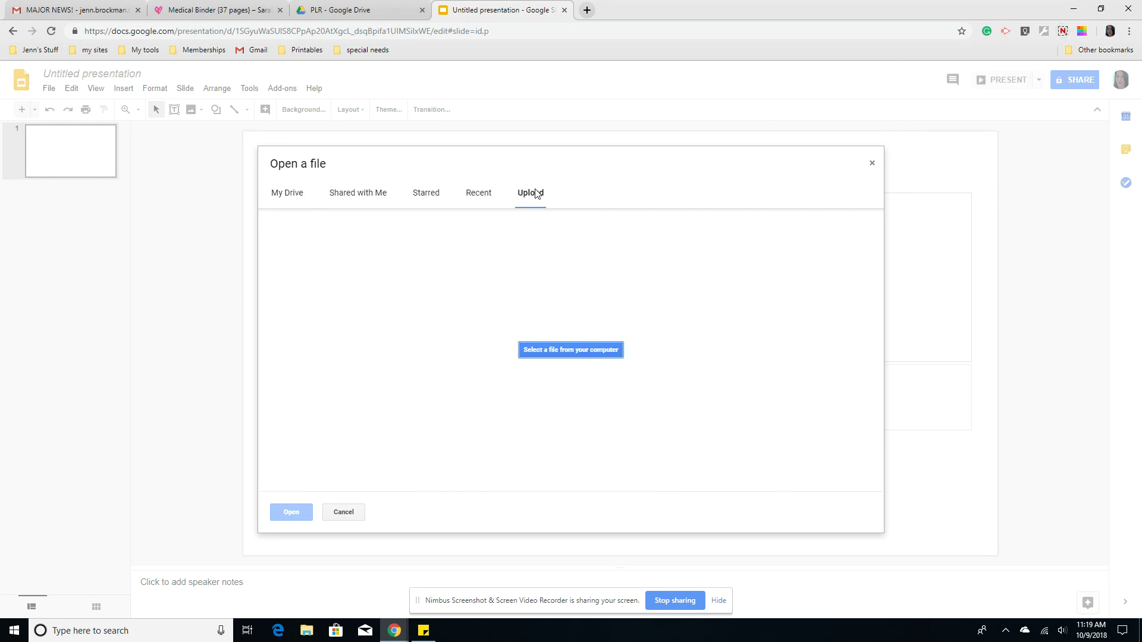
click(599, 370)
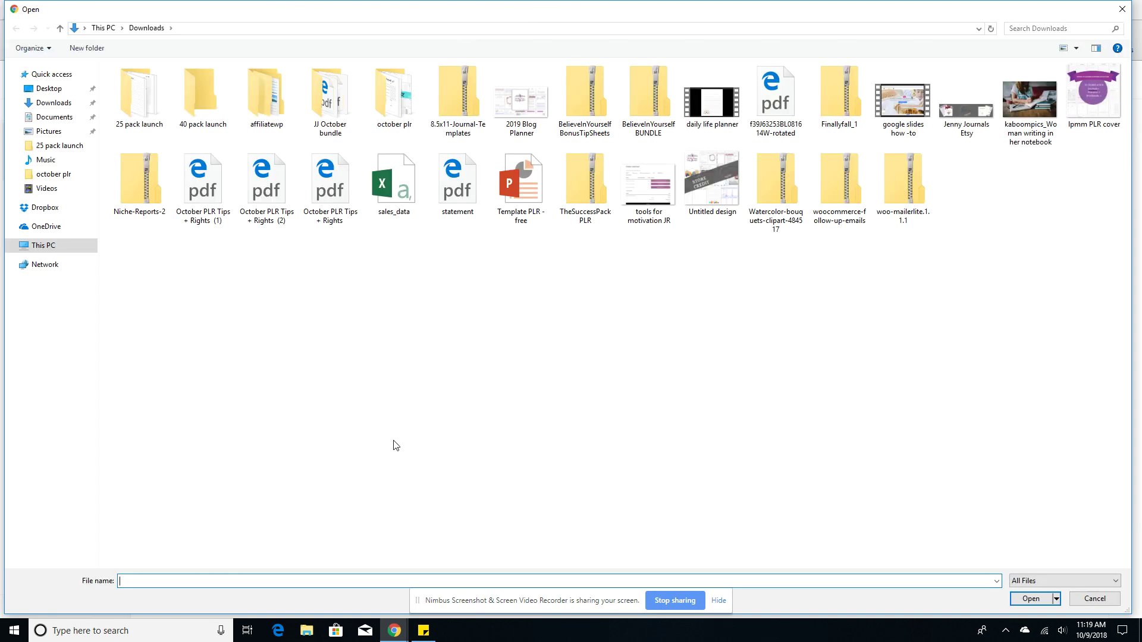
click(518, 187)
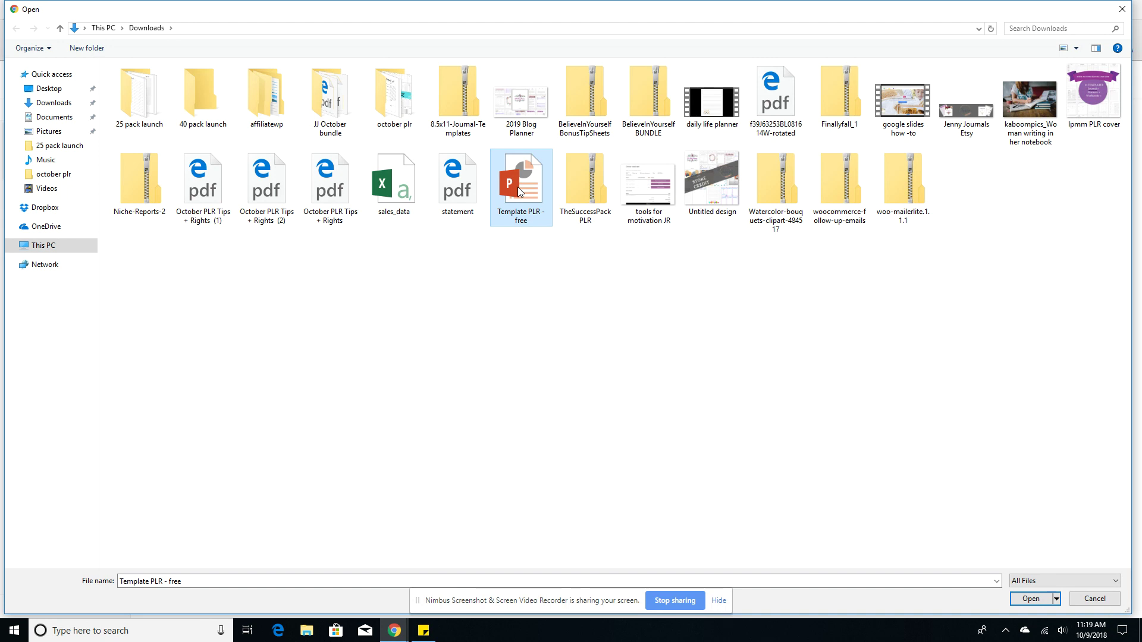
click(1033, 600)
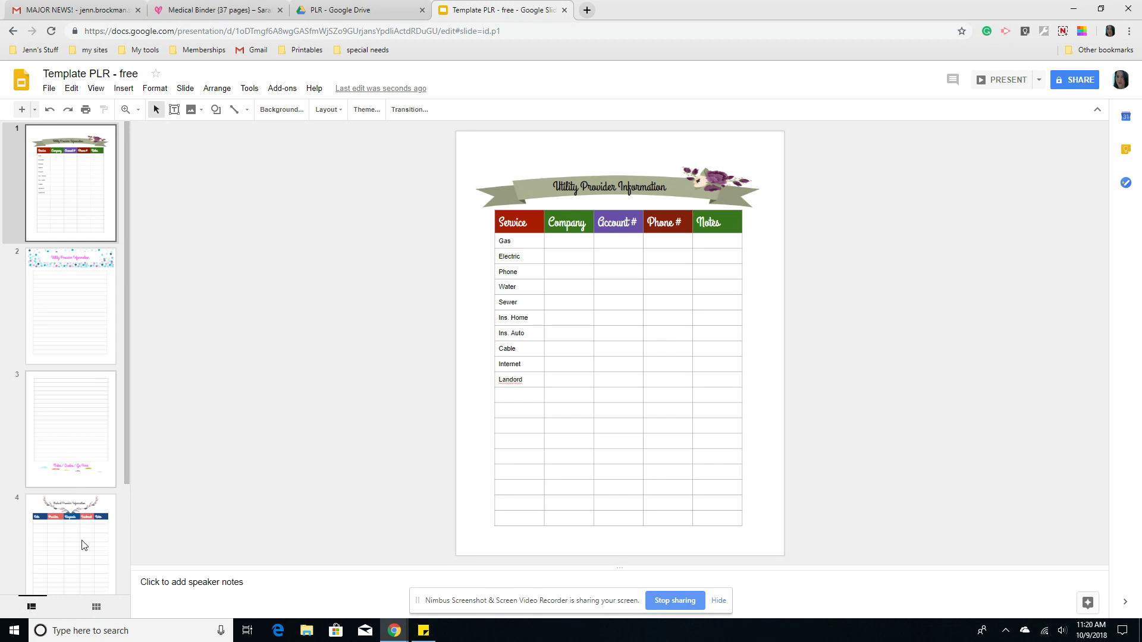
- Show all slides as a grid and move the Pantry Inventory slide to second place
scroll(83, 541, down, 3)
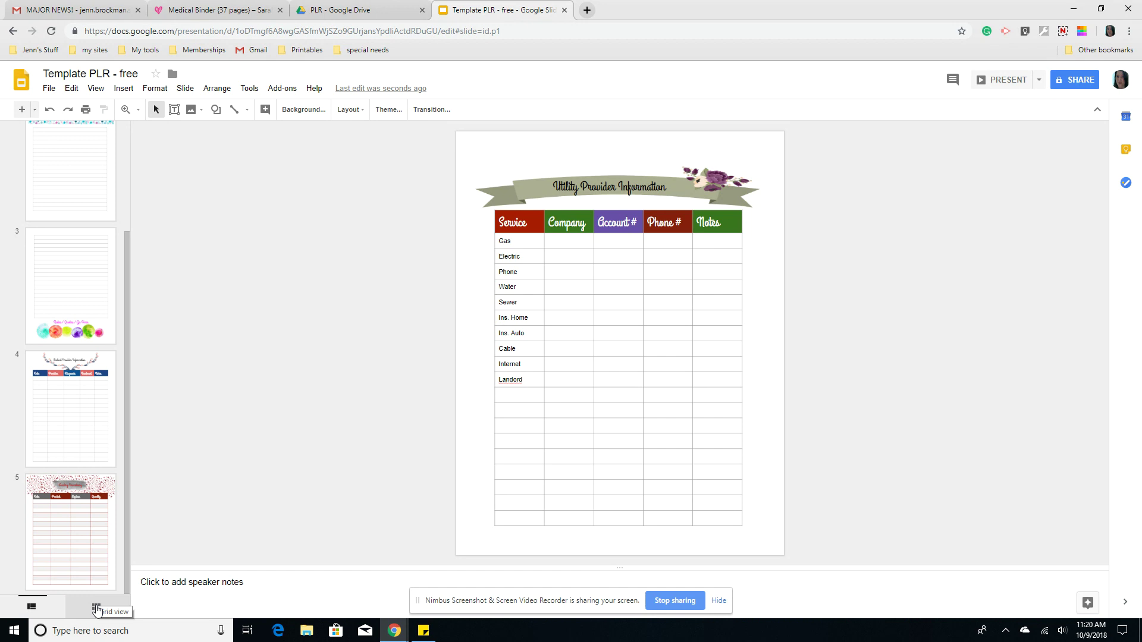
click(96, 608)
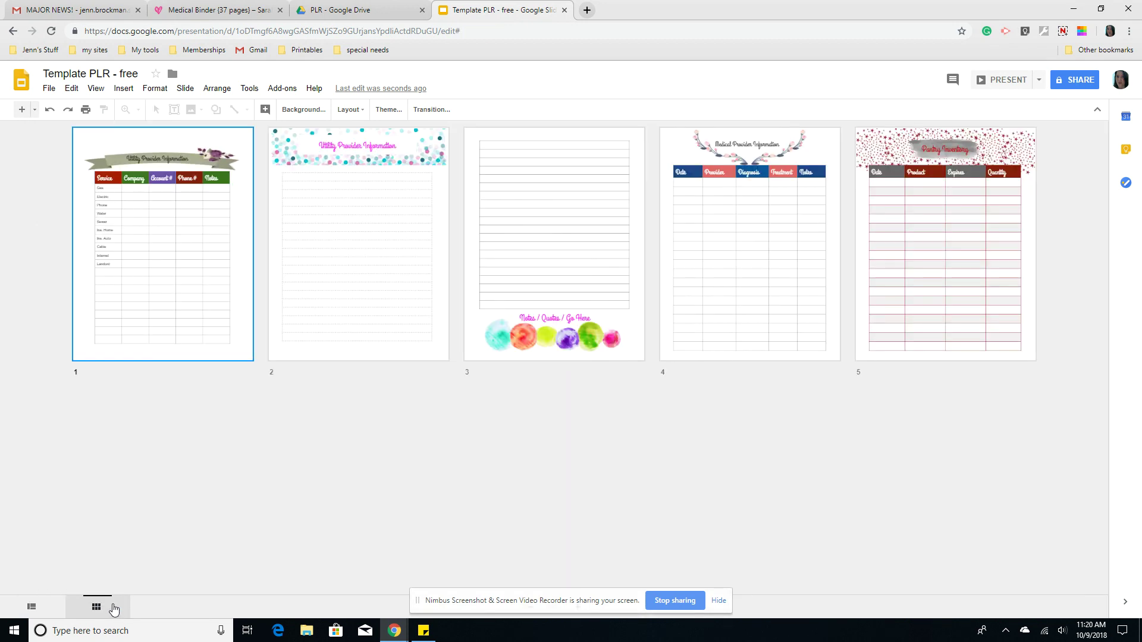
click(1059, 219)
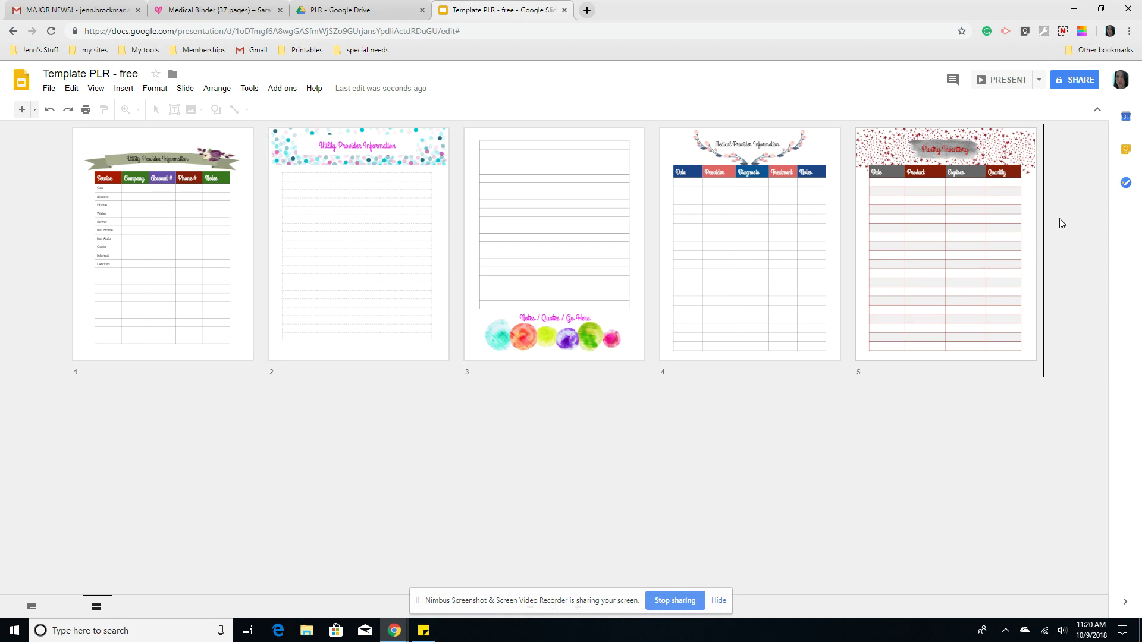
drag(943, 248, 648, 240)
click(356, 249)
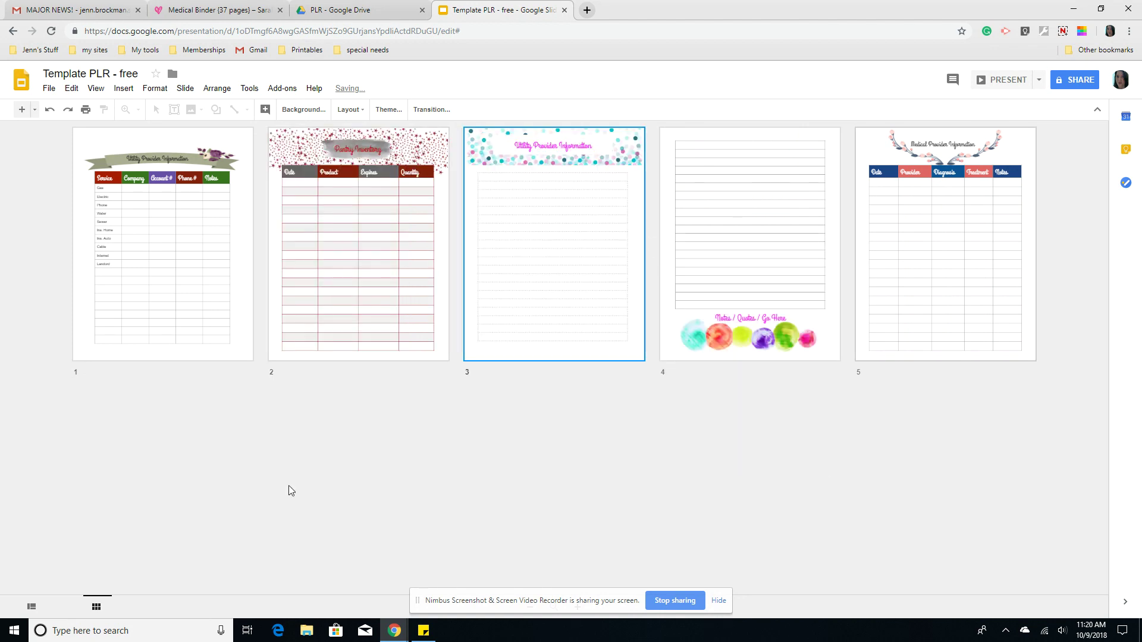
- Open the first slide for editing and make the fill of the table's whole header row transparent
double_click(171, 214)
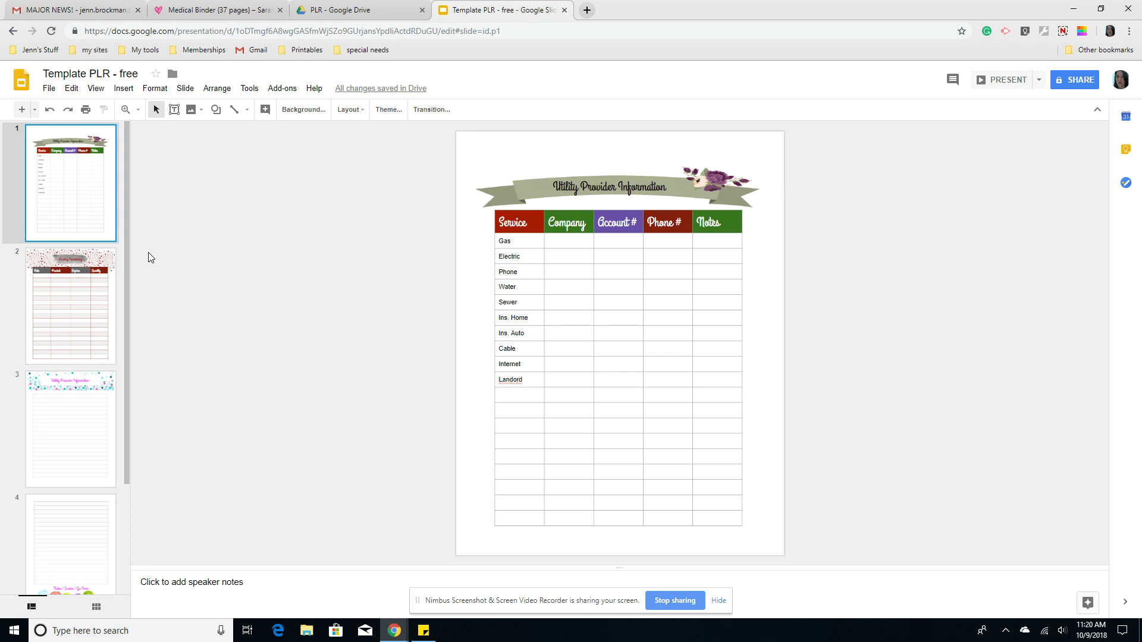
click(535, 217)
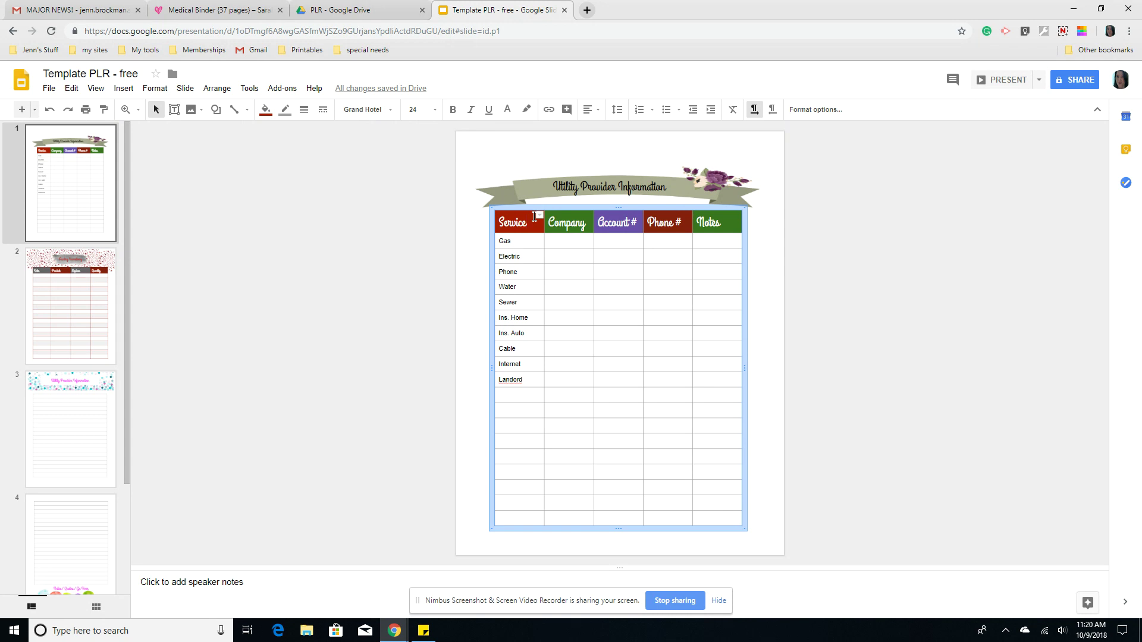
click(580, 287)
click(589, 285)
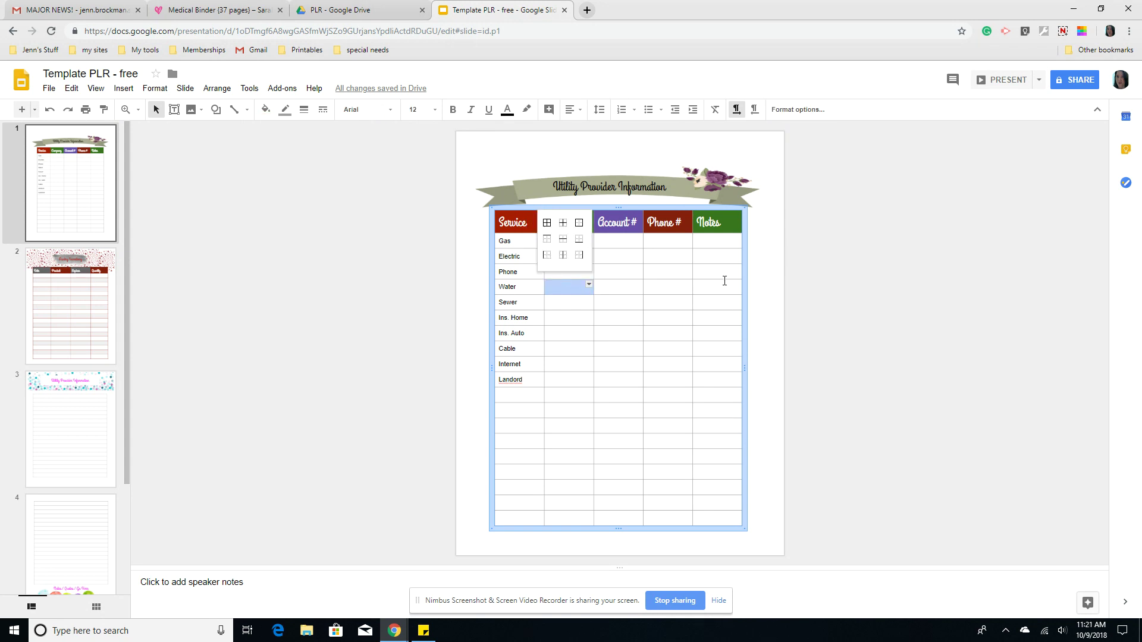
click(738, 223)
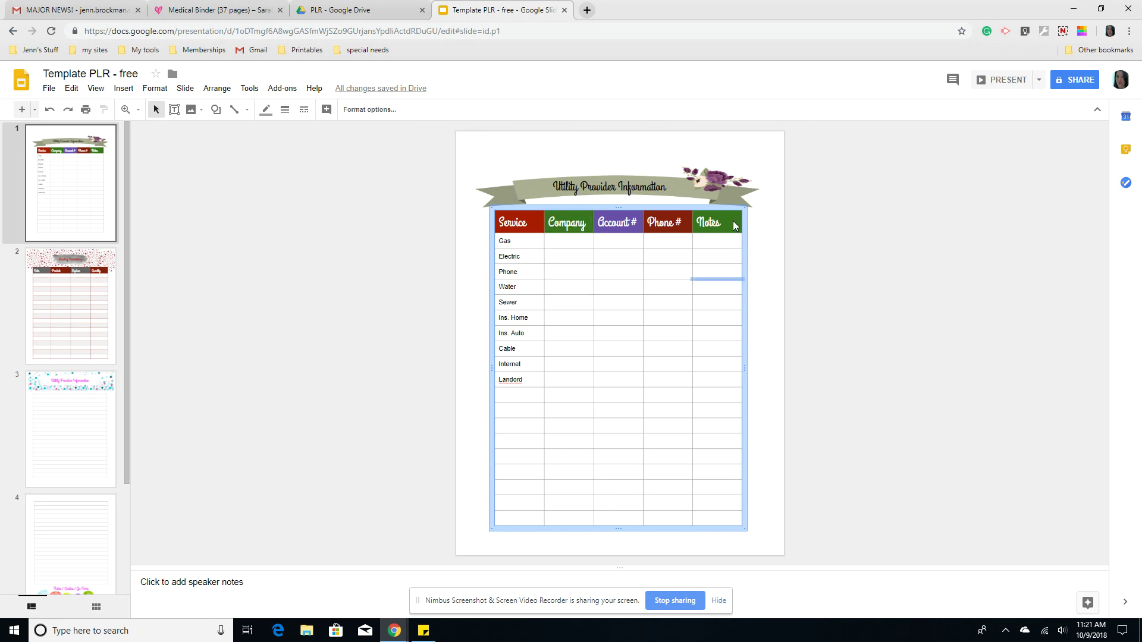
click(735, 224)
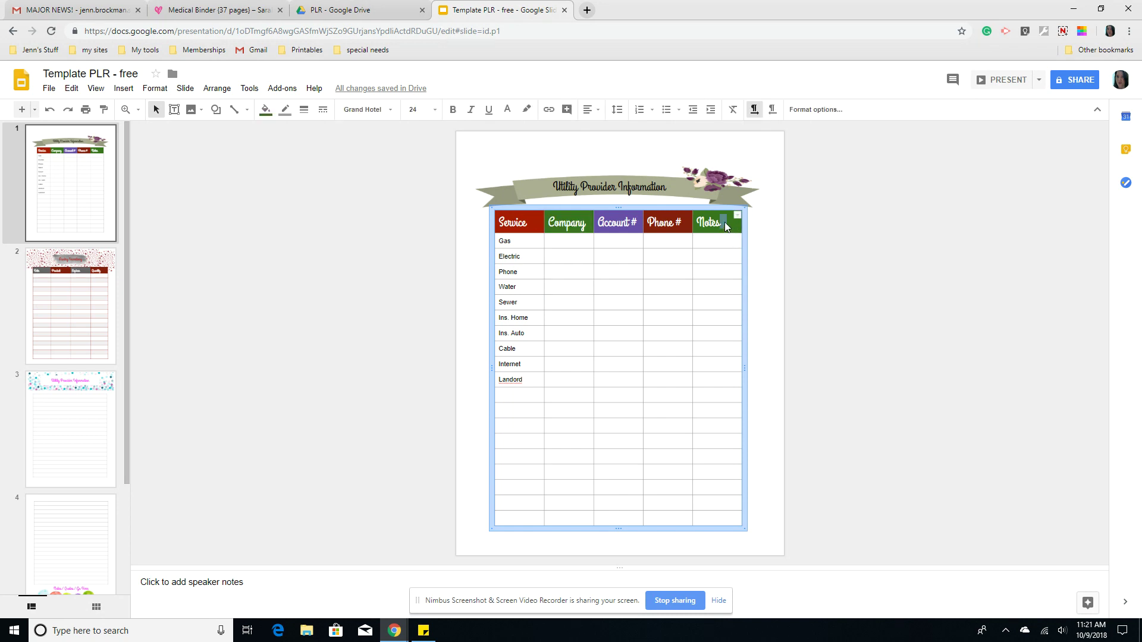
drag(726, 222, 517, 229)
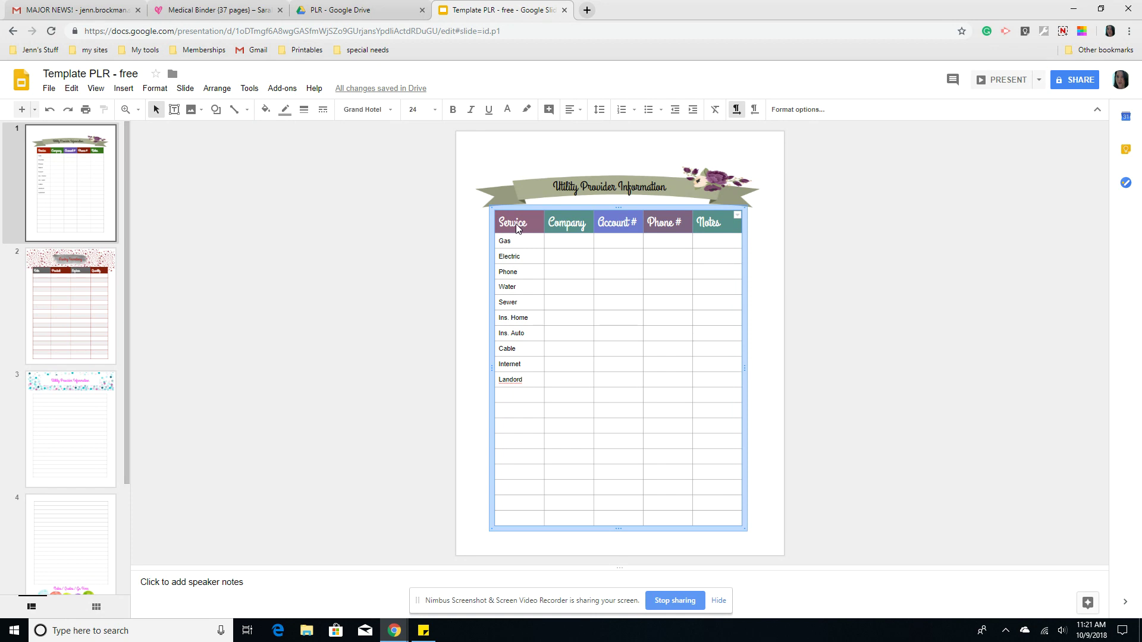
click(266, 109)
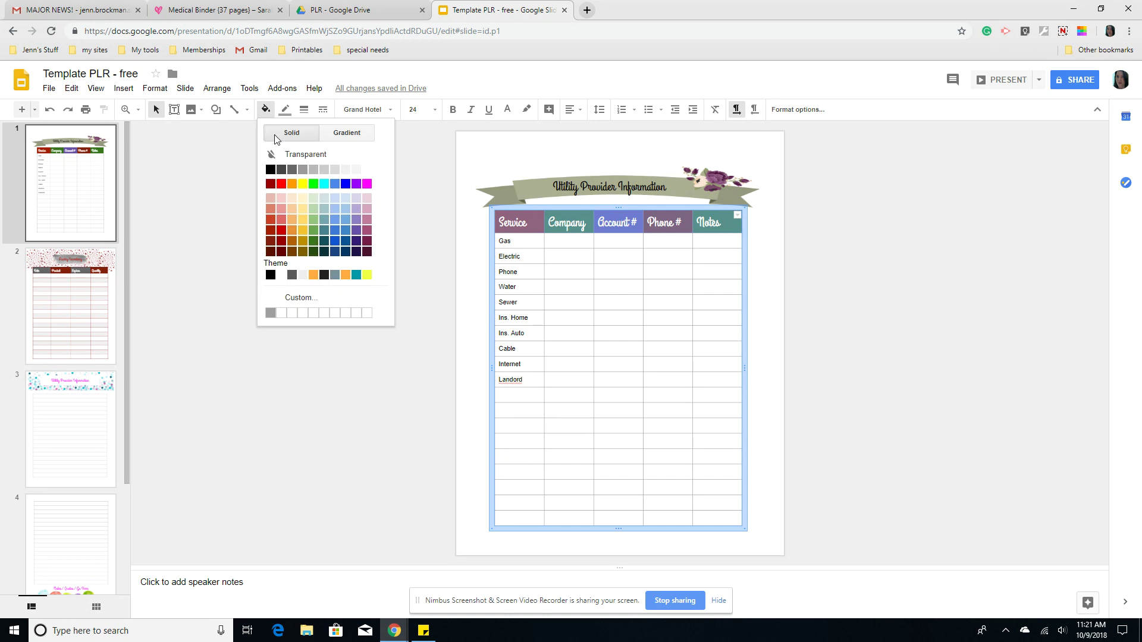
click(286, 157)
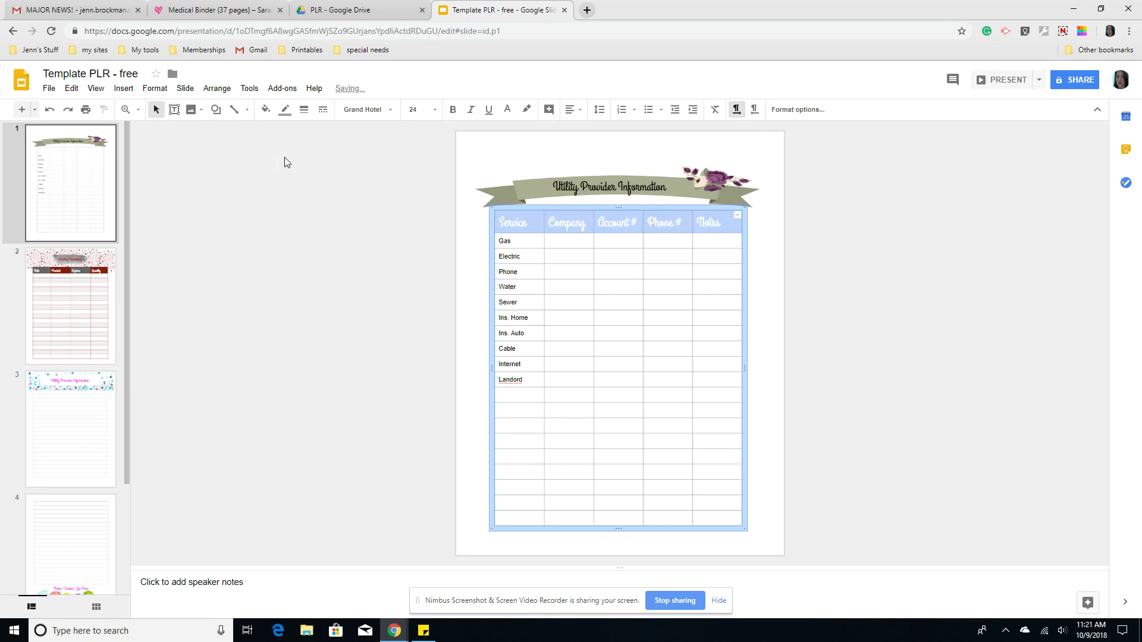
click(287, 176)
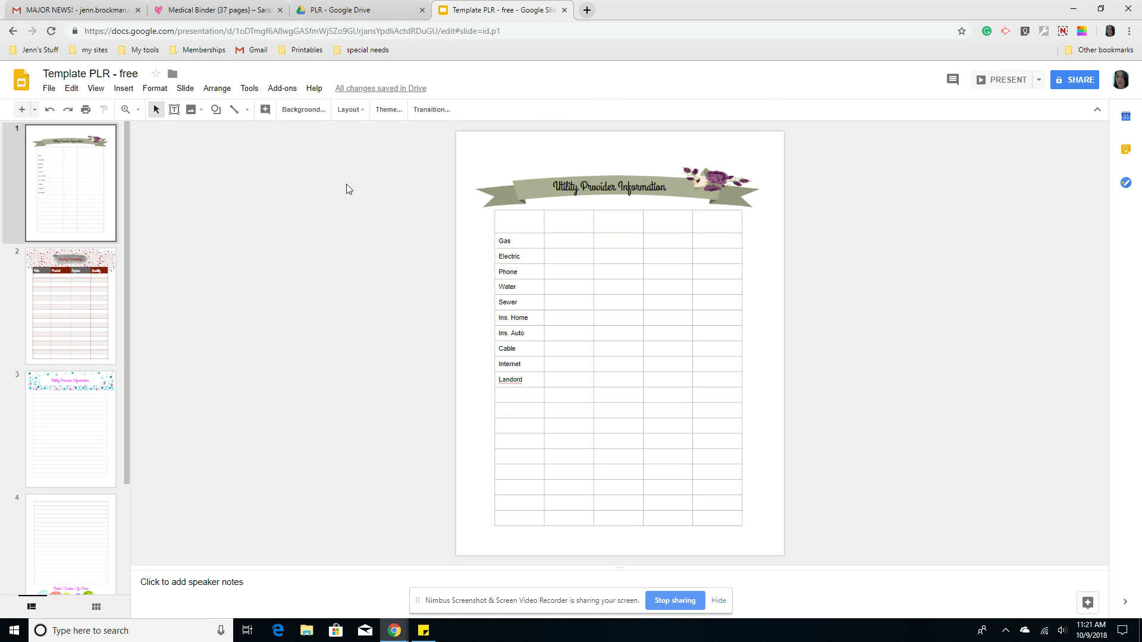
drag(500, 220, 728, 224)
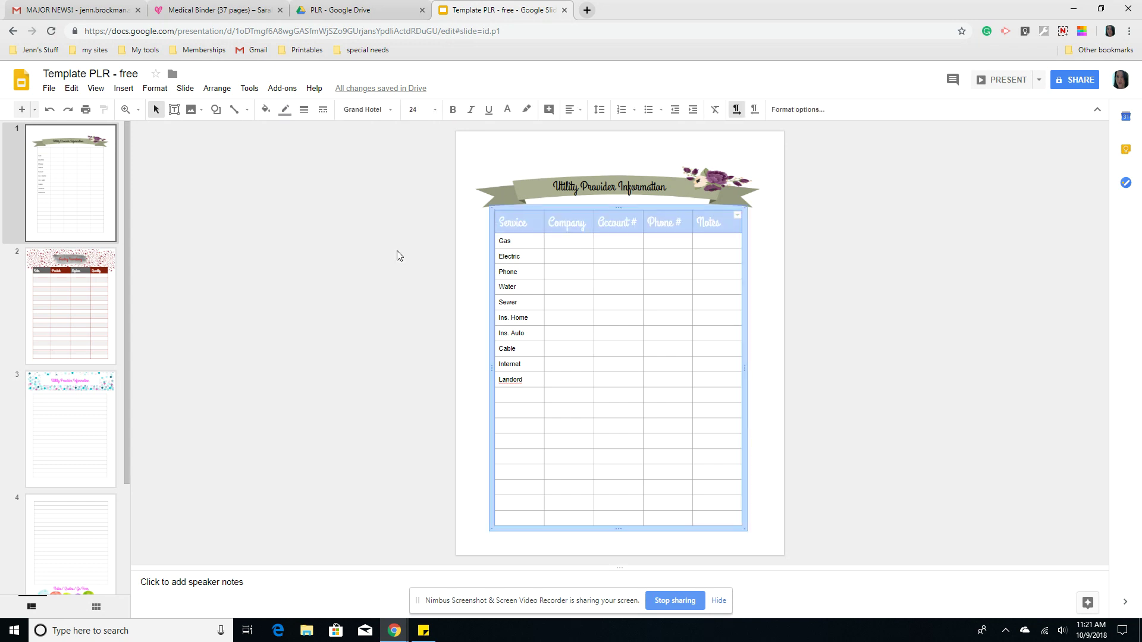
click(330, 250)
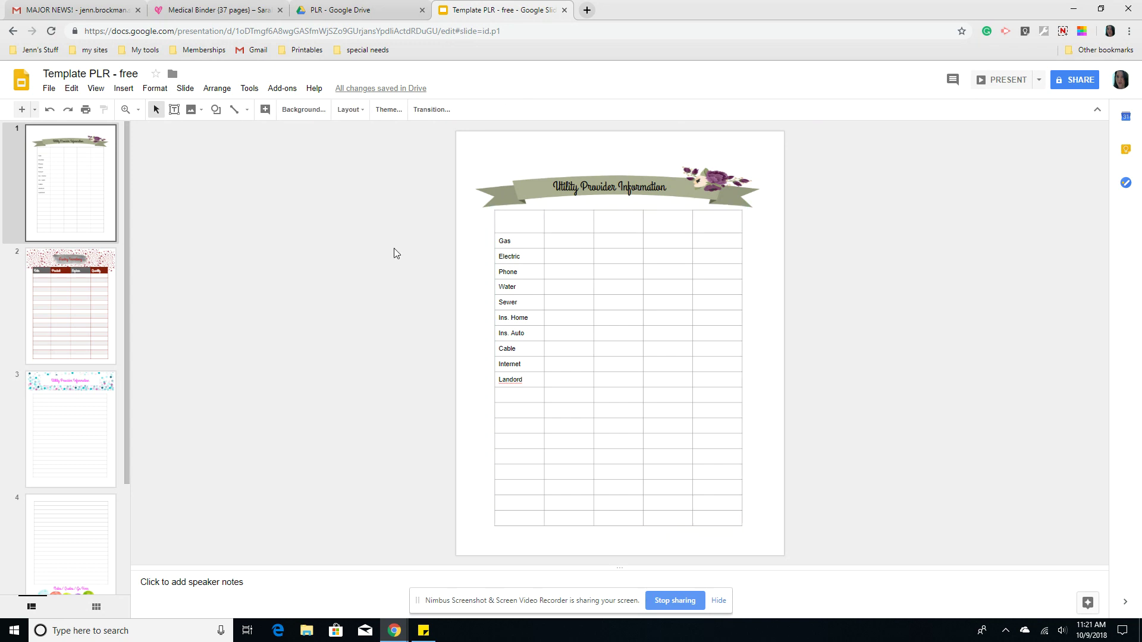
- Fill the "Service" header cell of the utility table with solid pale pink
double_click(505, 225)
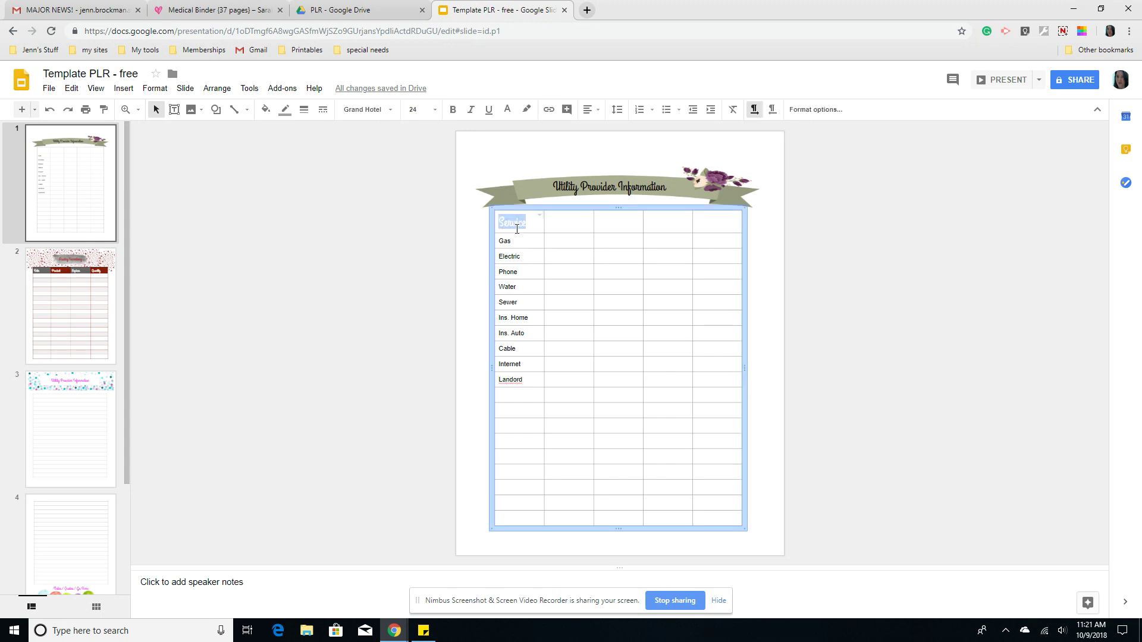
click(532, 226)
mouse_move(507, 222)
mouse_down()
mouse_move(628, 217)
mouse_move(539, 222)
mouse_up()
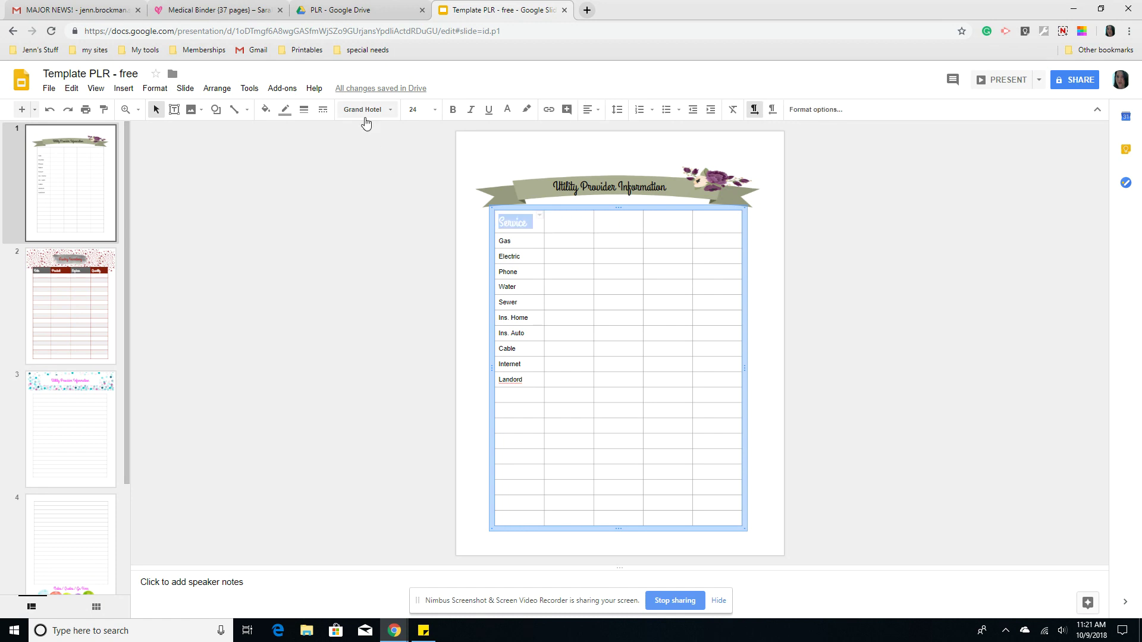
click(269, 112)
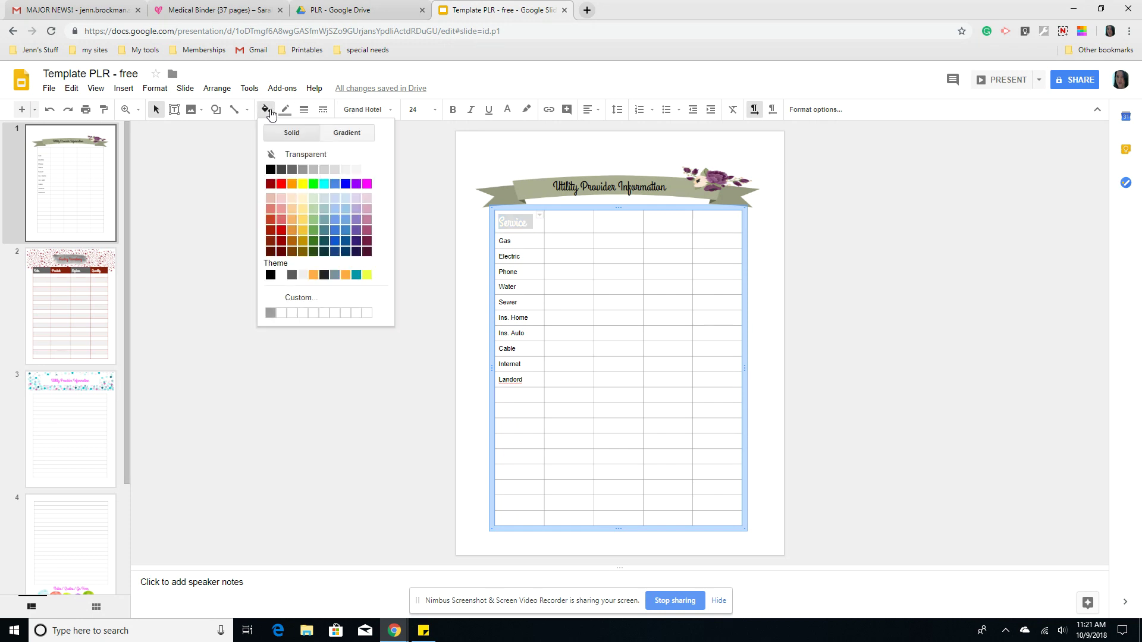
click(282, 197)
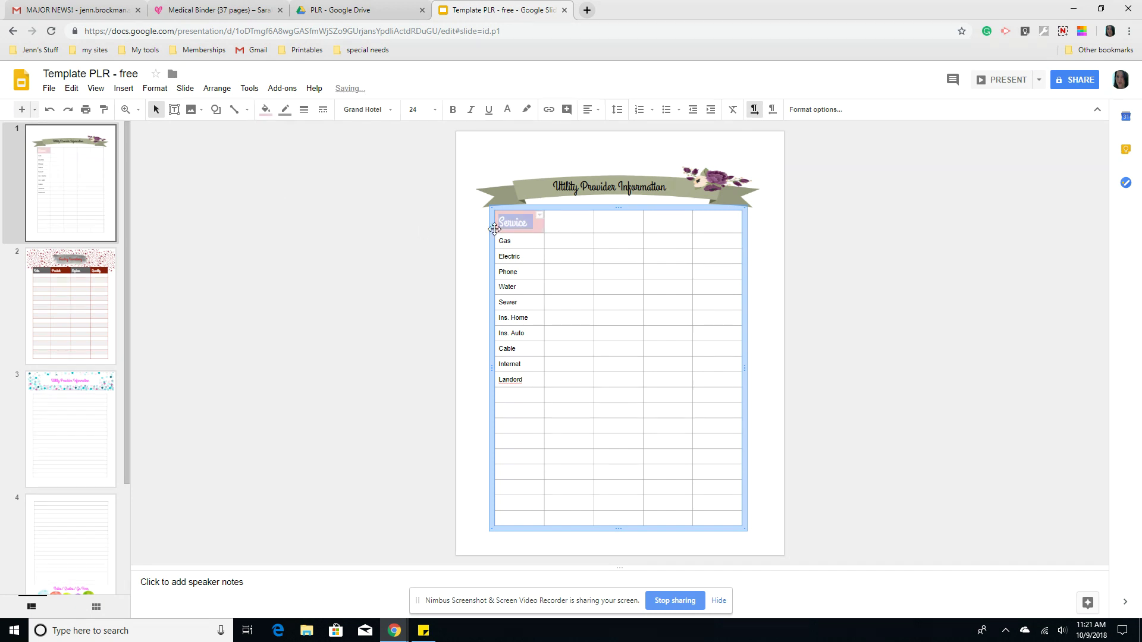
click(474, 227)
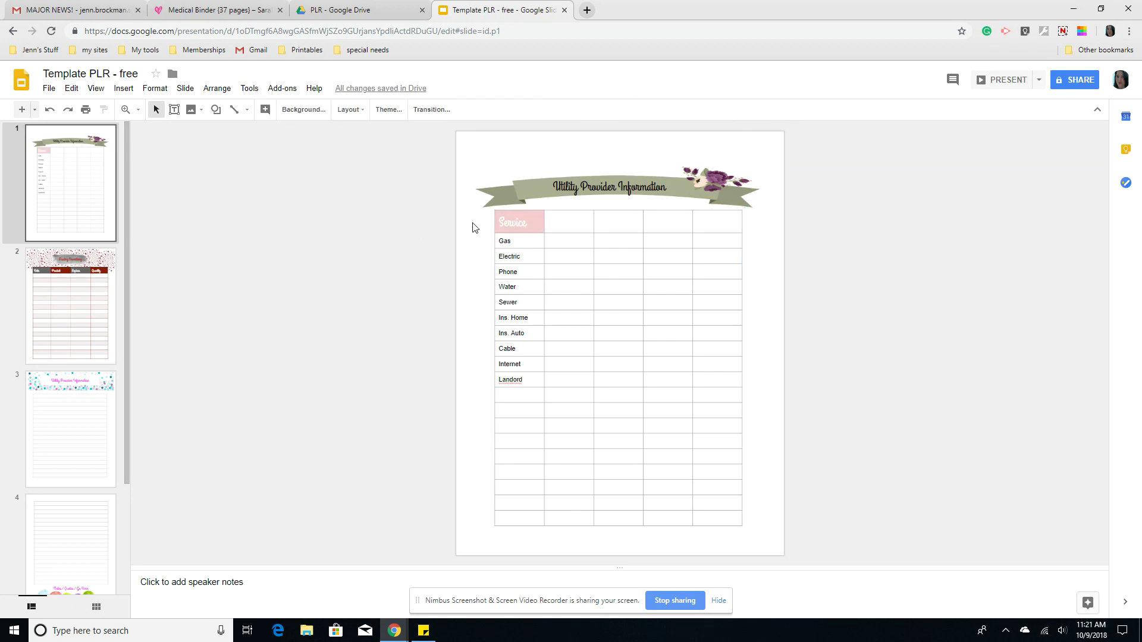
- Apply the same pale pink fill to the "Account #" header cell
click(602, 218)
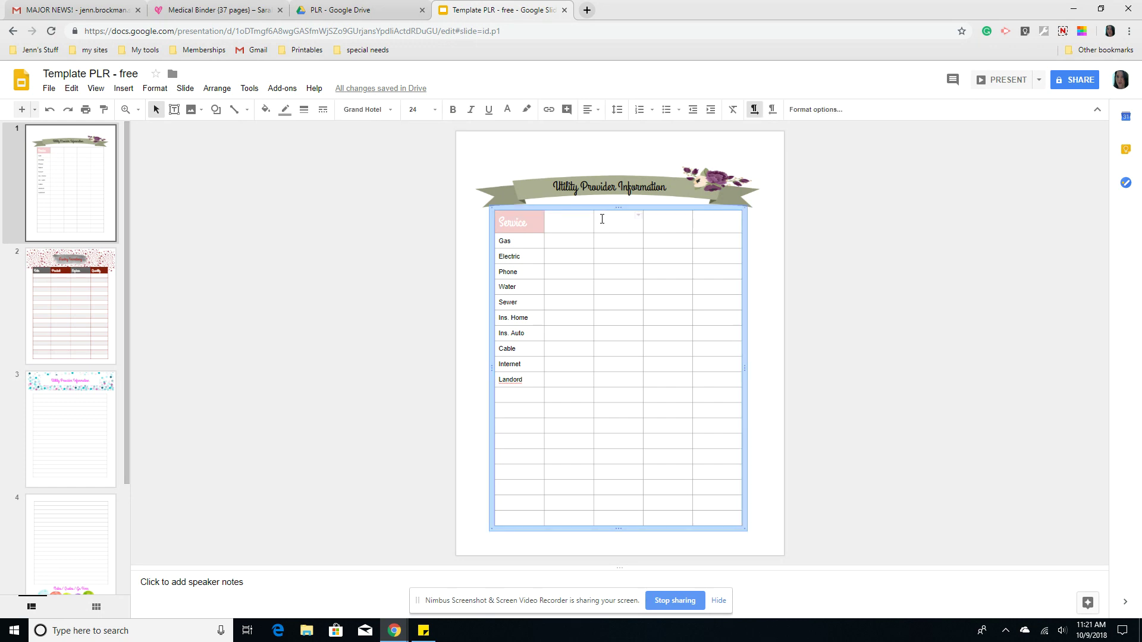
double_click(600, 225)
key(BackSpace)
drag(600, 225, 636, 224)
click(265, 109)
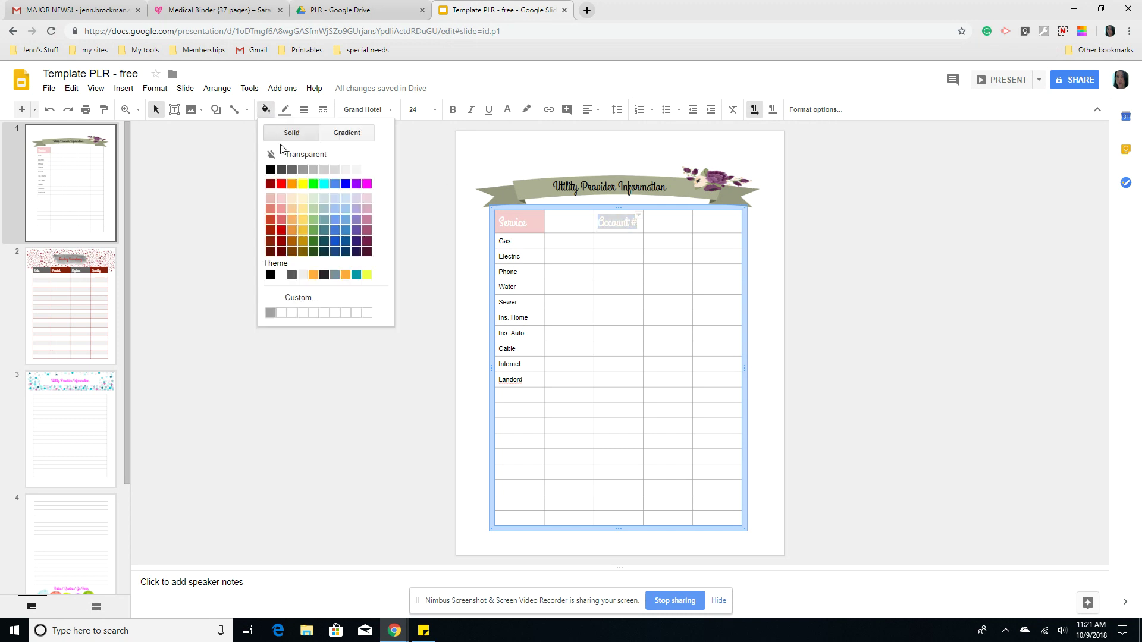
click(282, 198)
- Apply the same pale pink fill to the "Notes" header cell in the last column
click(703, 223)
text(Notes)
double_click(710, 223)
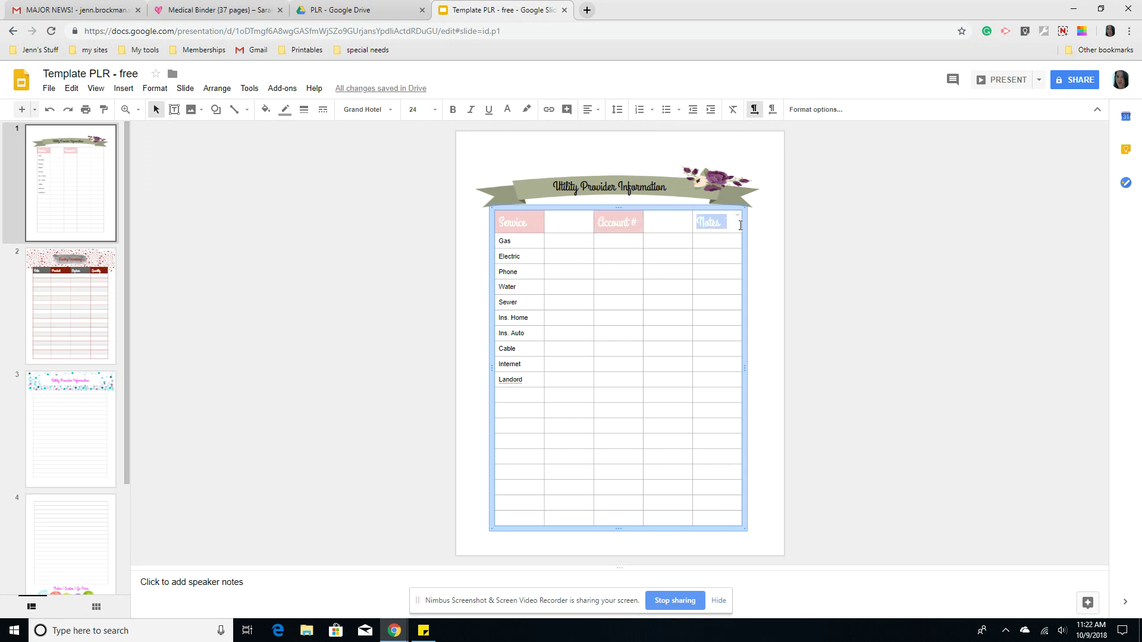
click(266, 110)
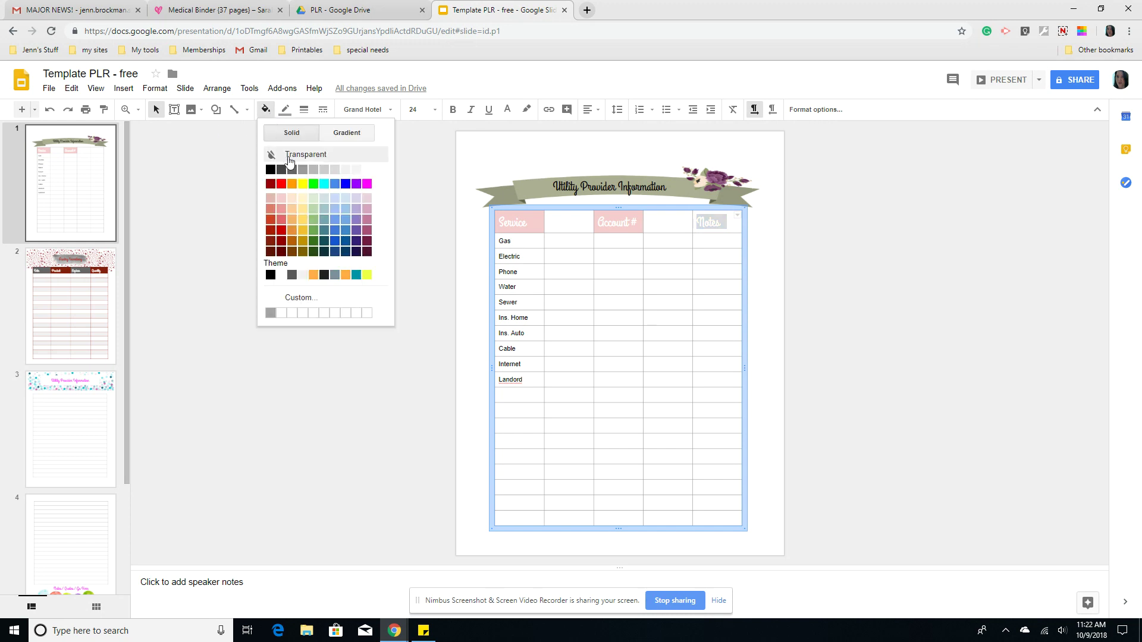
click(282, 201)
click(388, 200)
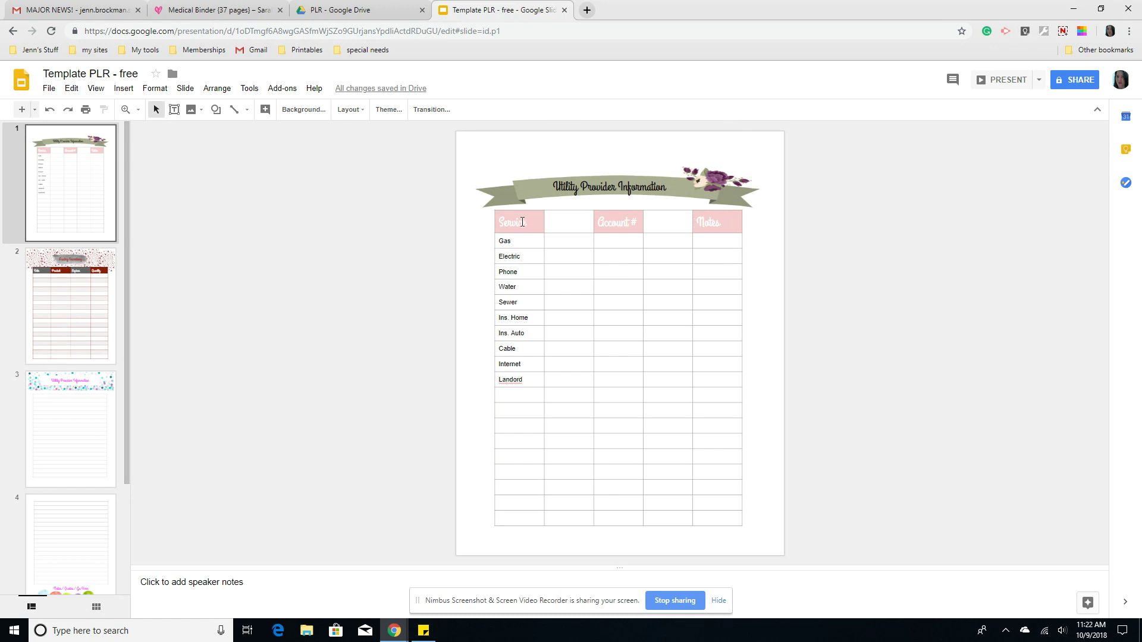
- Fill the "Company" header cell of the utility table with solid pale orange
drag(548, 222, 593, 222)
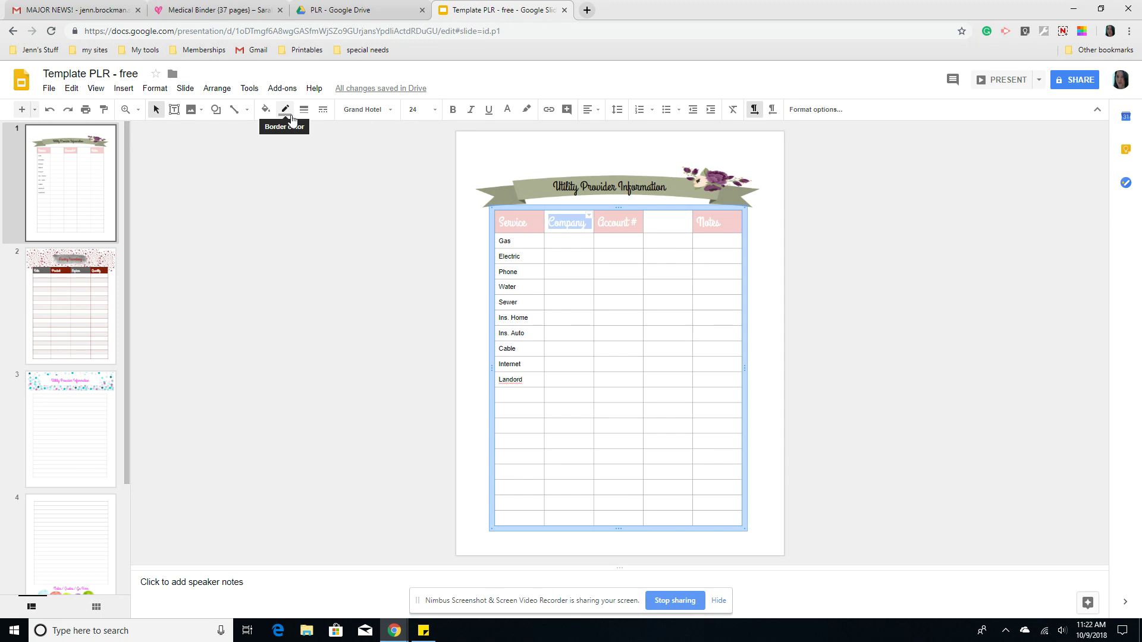
click(289, 115)
click(289, 114)
click(265, 110)
click(293, 199)
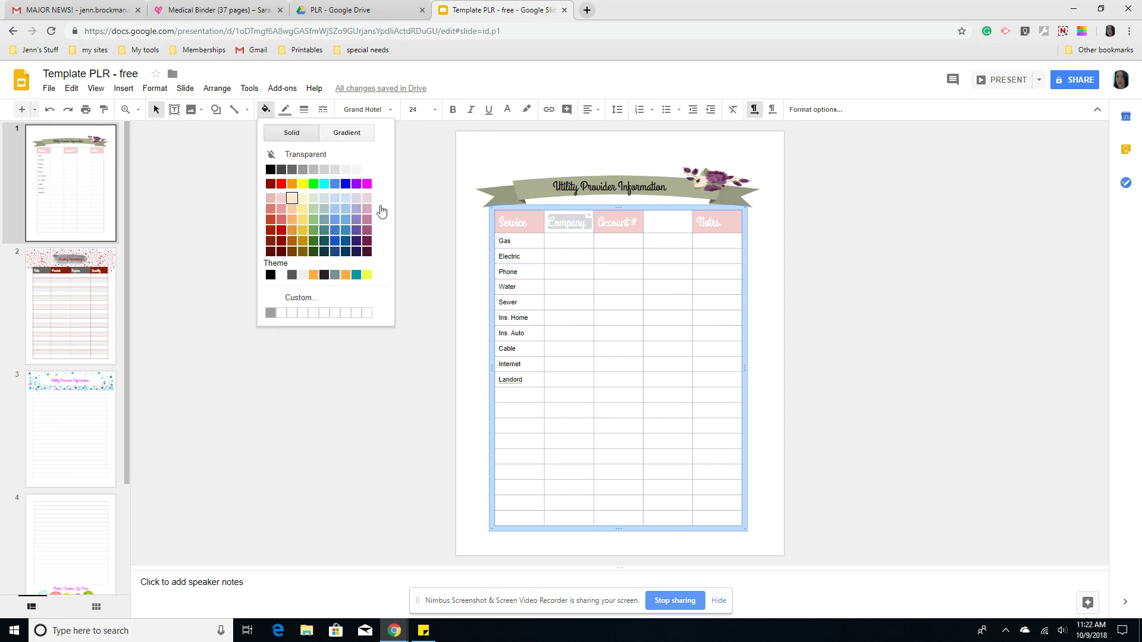
- Apply the same pale orange fill to the "Phone #" header cell
click(648, 223)
text(Phone #)
key(shift+Home)
click(265, 110)
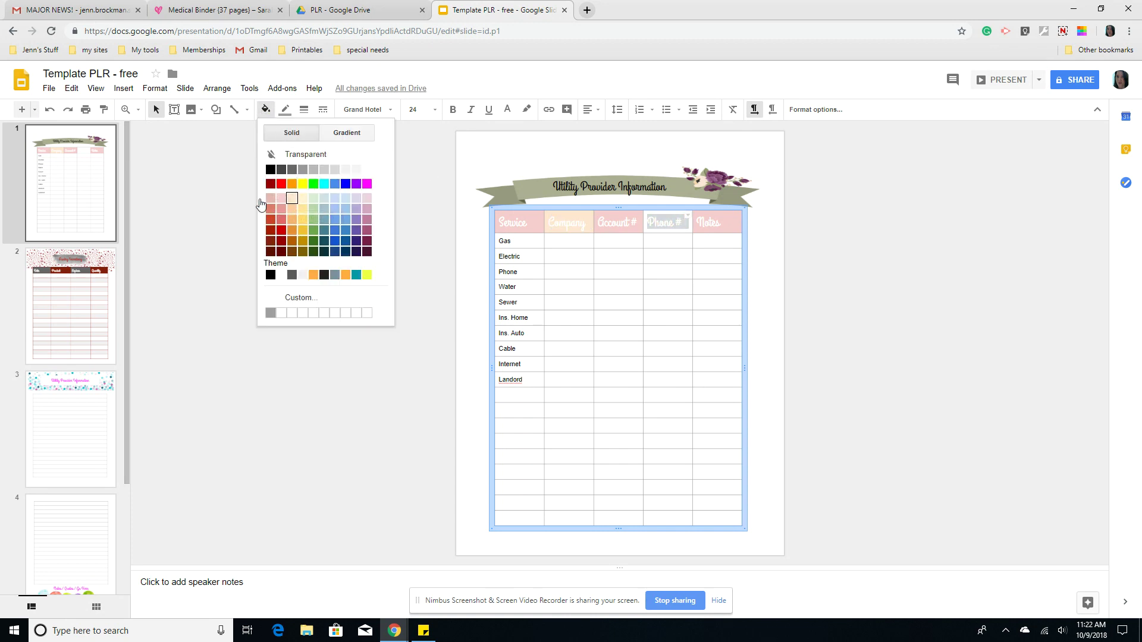
click(243, 203)
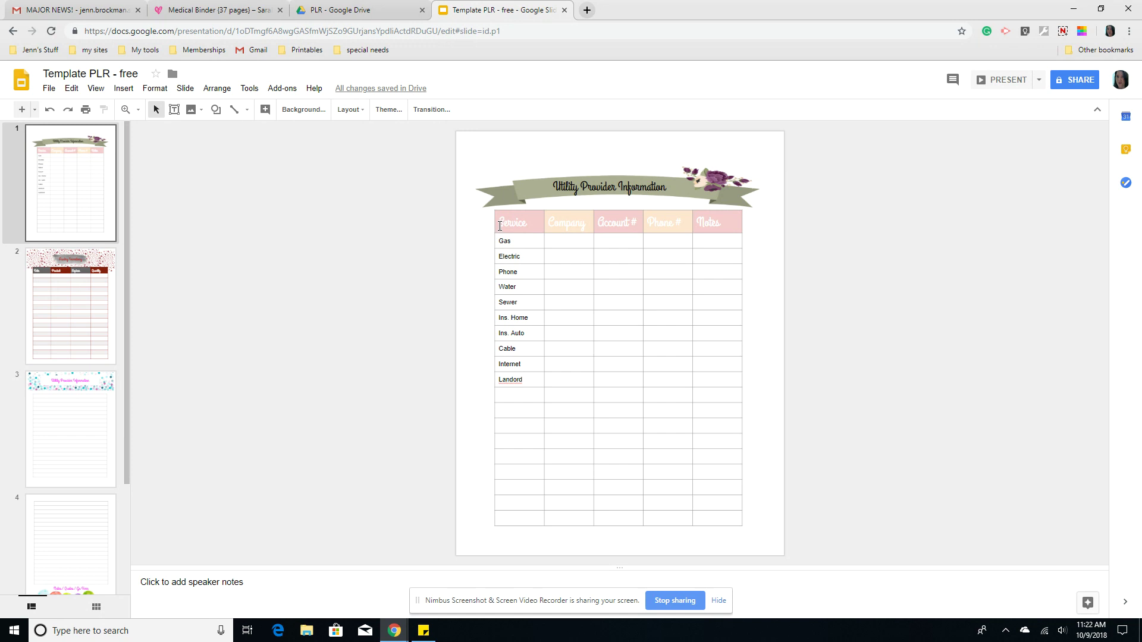
- Set the text color of the table's whole header row to dark grey
drag(500, 224, 724, 225)
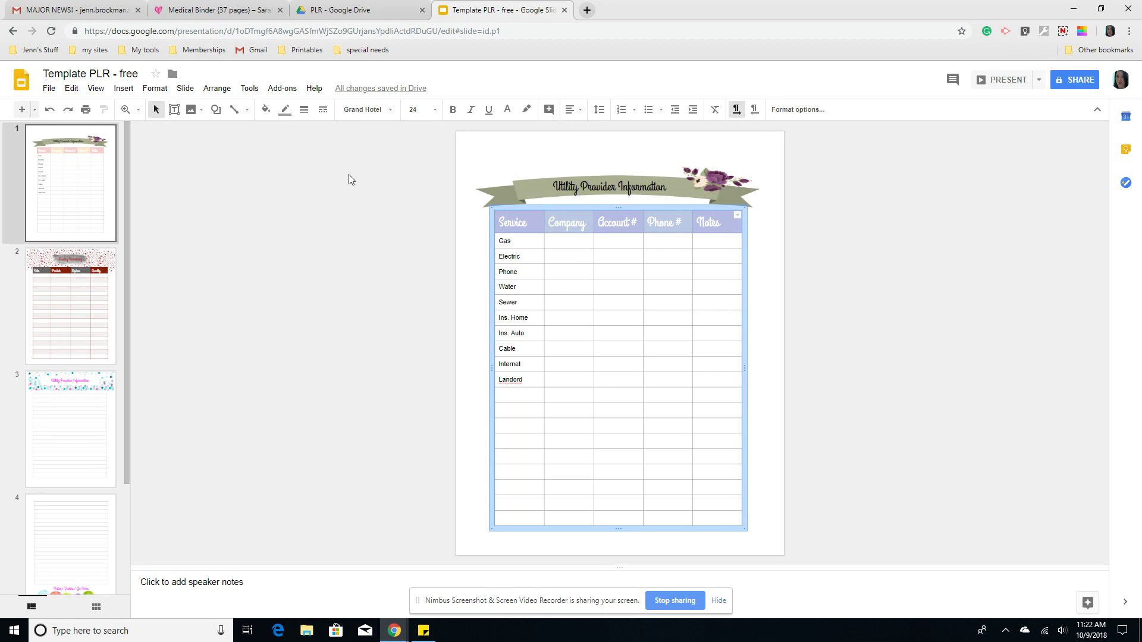
click(507, 111)
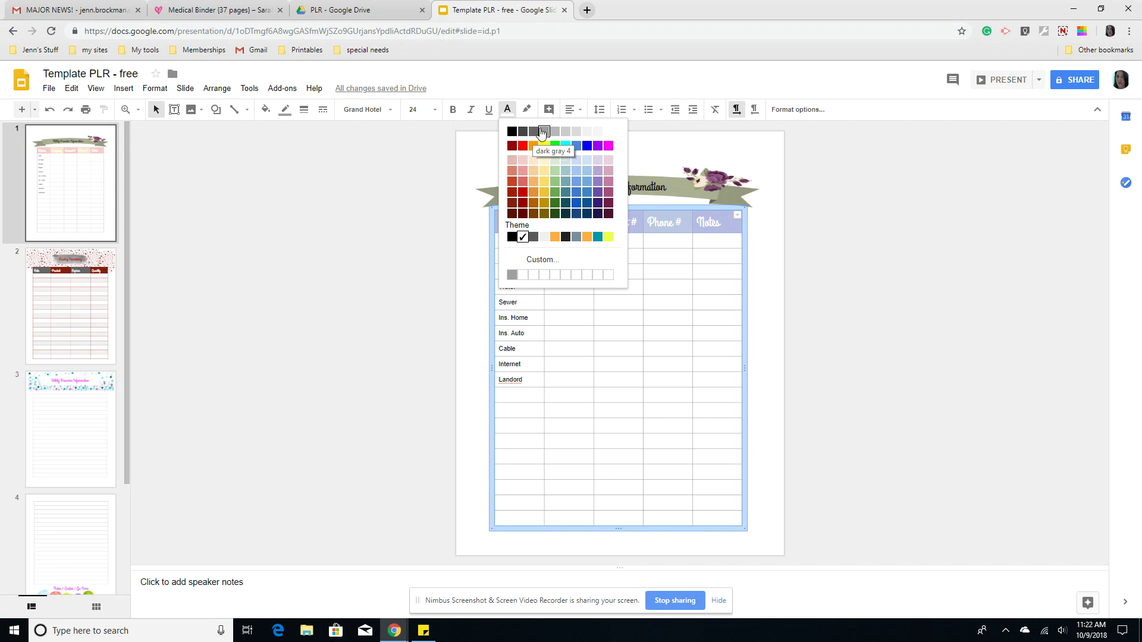
click(533, 133)
click(333, 215)
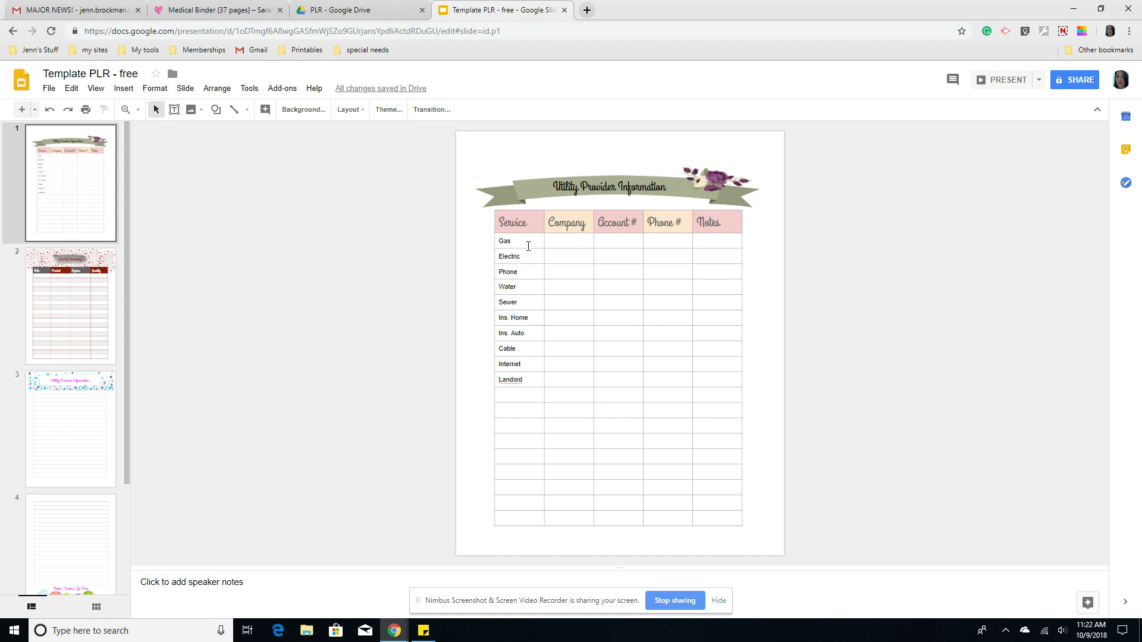
- Set the border color of the table's header row cells to dark grey
drag(501, 221, 721, 221)
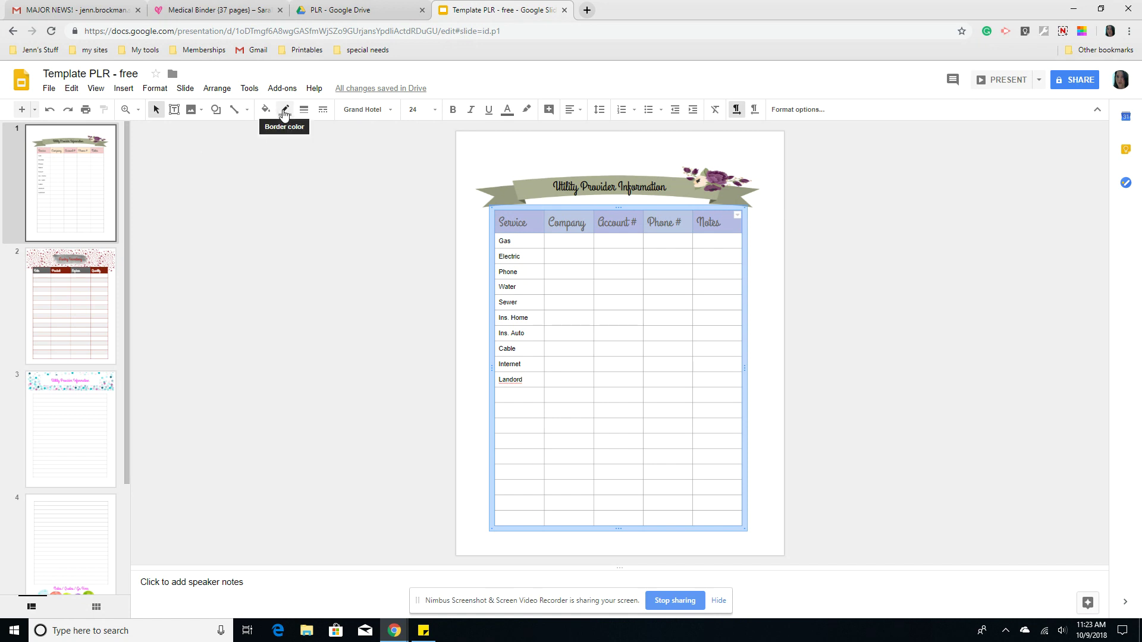
click(284, 111)
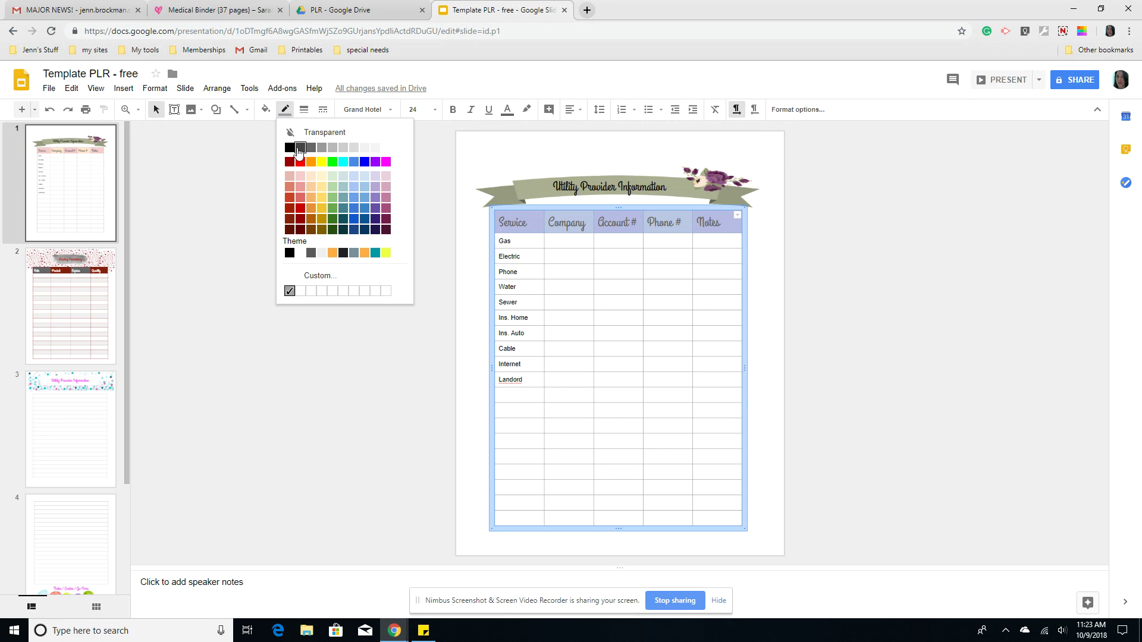
click(215, 209)
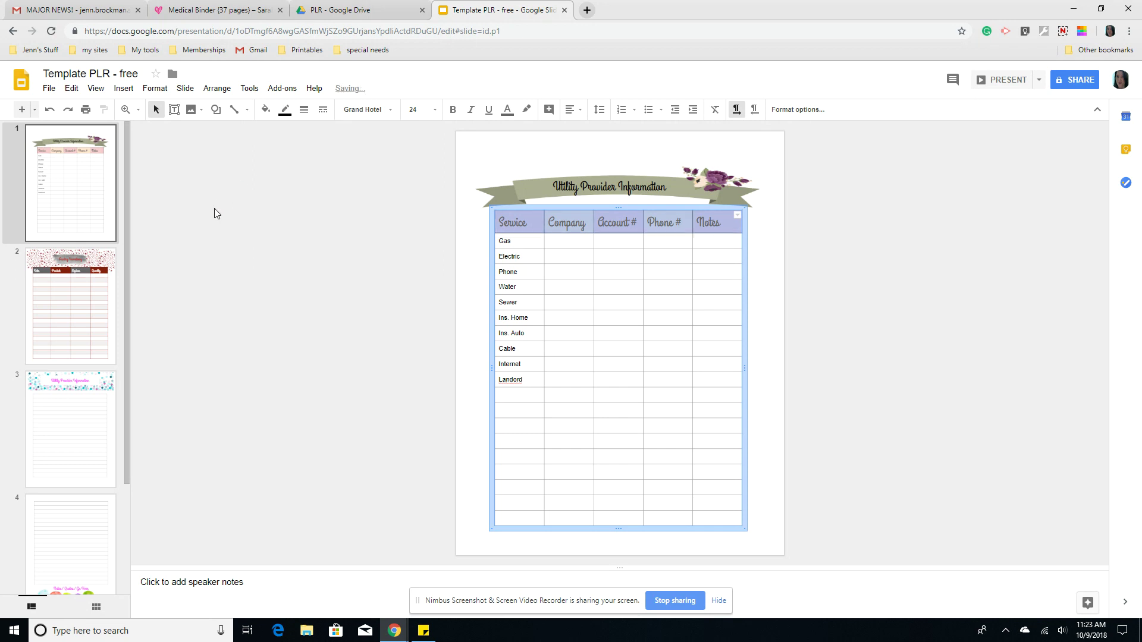
click(215, 209)
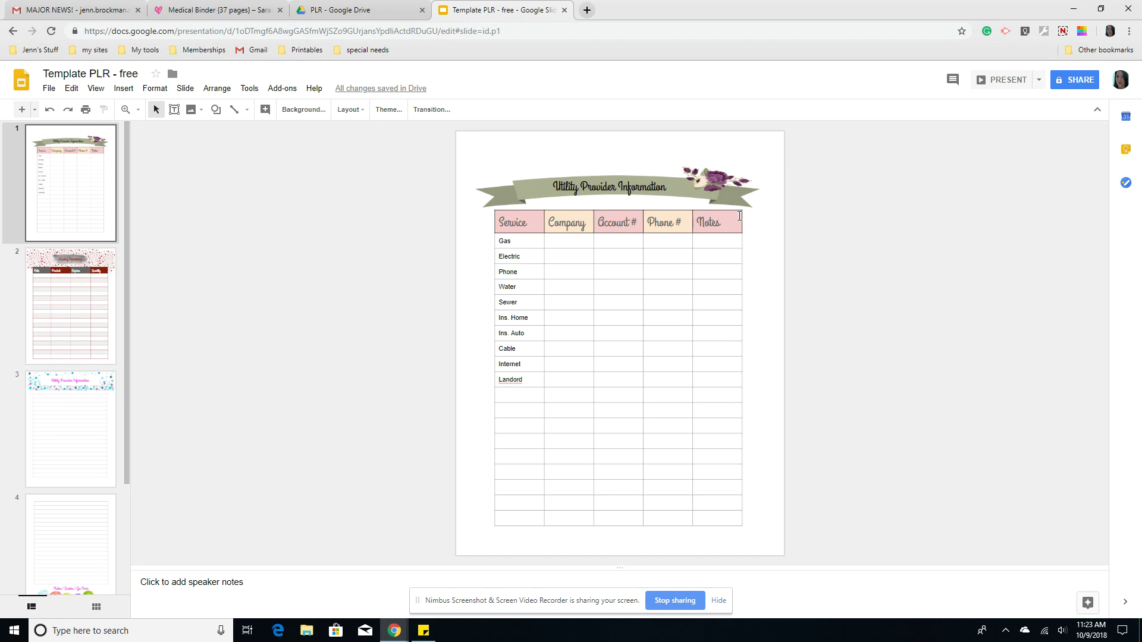
click(547, 222)
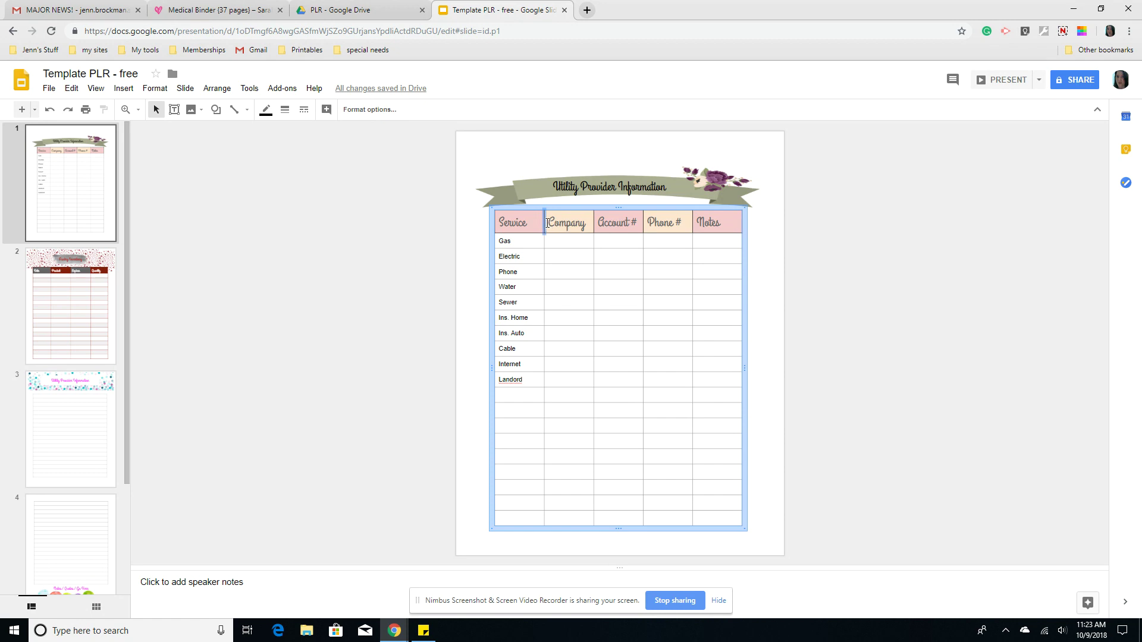
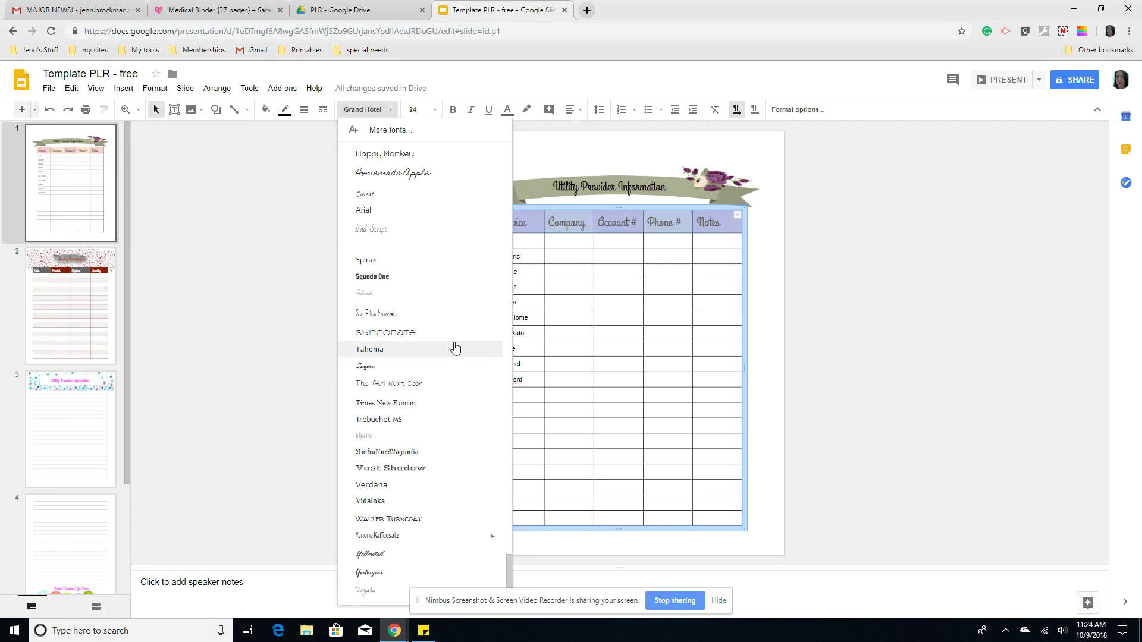
- Open the full font library for the header row text and show only Display fonts
scroll(453, 339, up, 10)
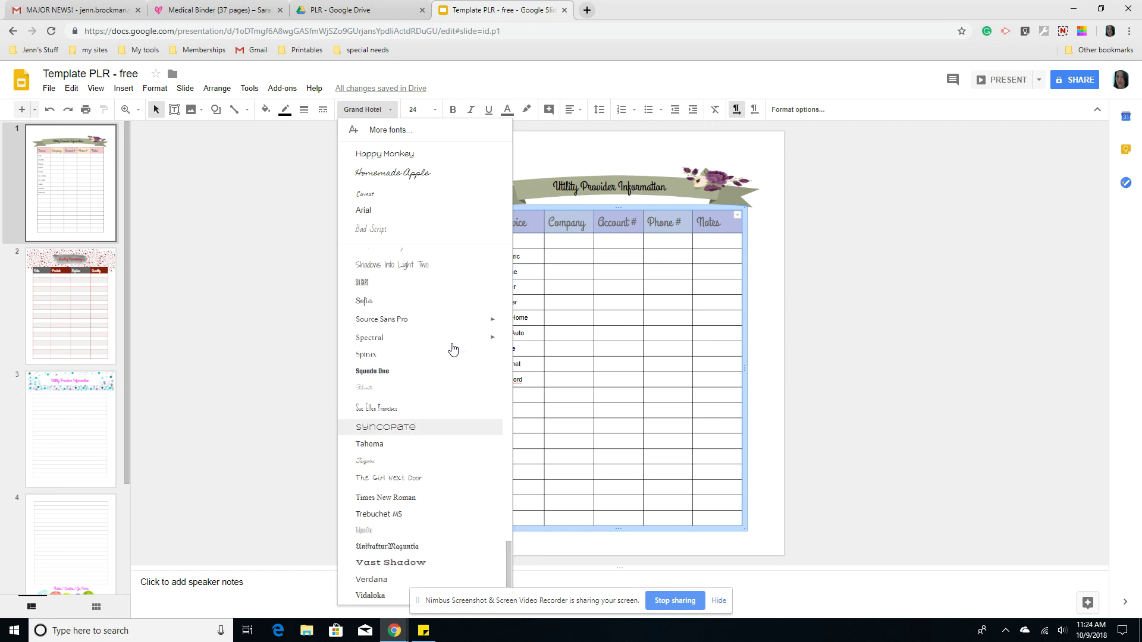
click(385, 131)
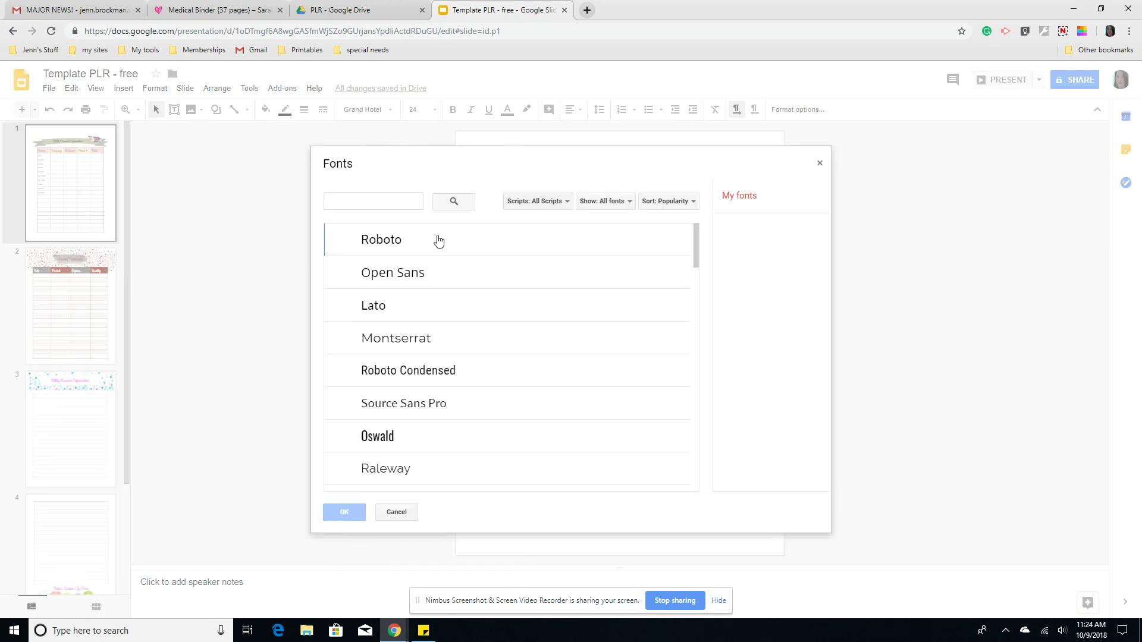
click(560, 204)
click(559, 204)
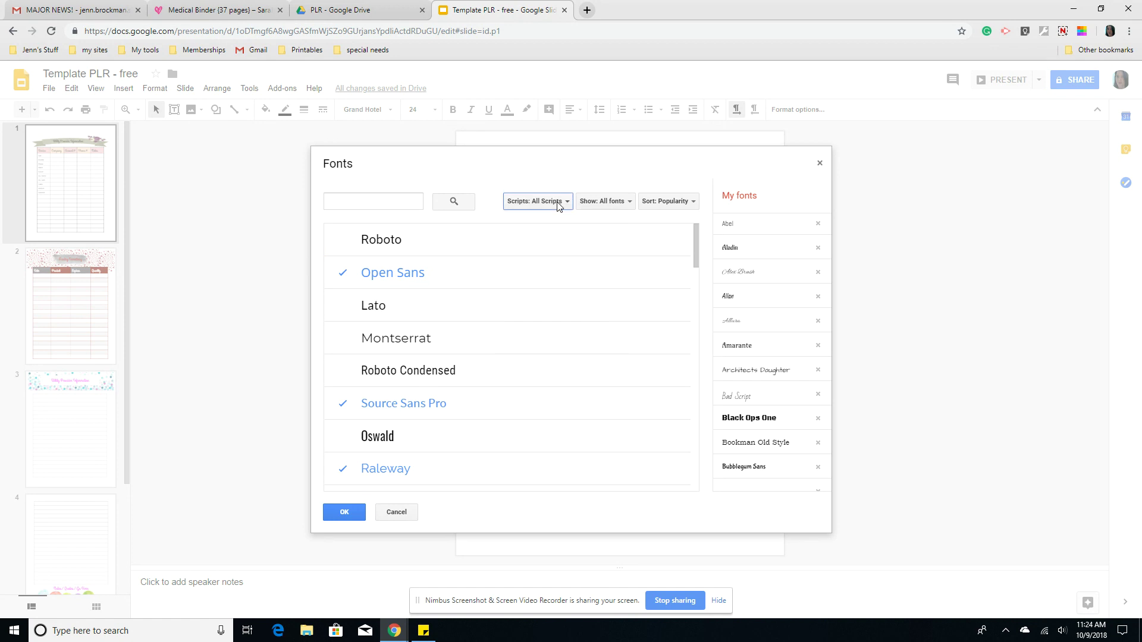
click(614, 203)
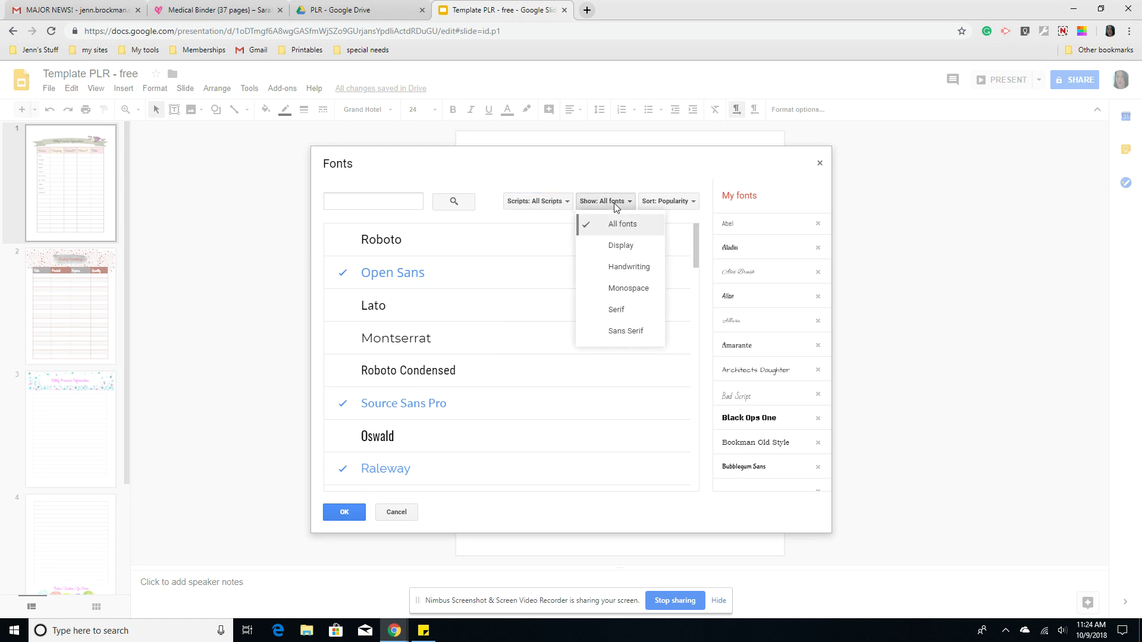
click(621, 246)
scroll(620, 318, down, 10)
scroll(620, 320, down, 3)
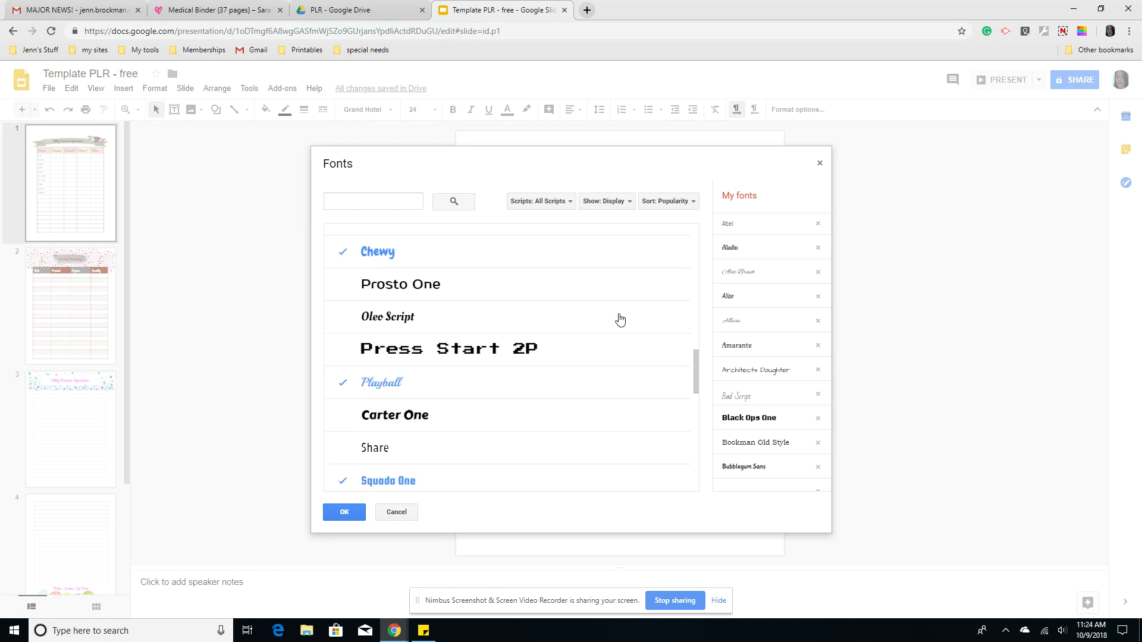
- Sort the Display fonts alphabetically, and switch the sort order to Trending
click(679, 204)
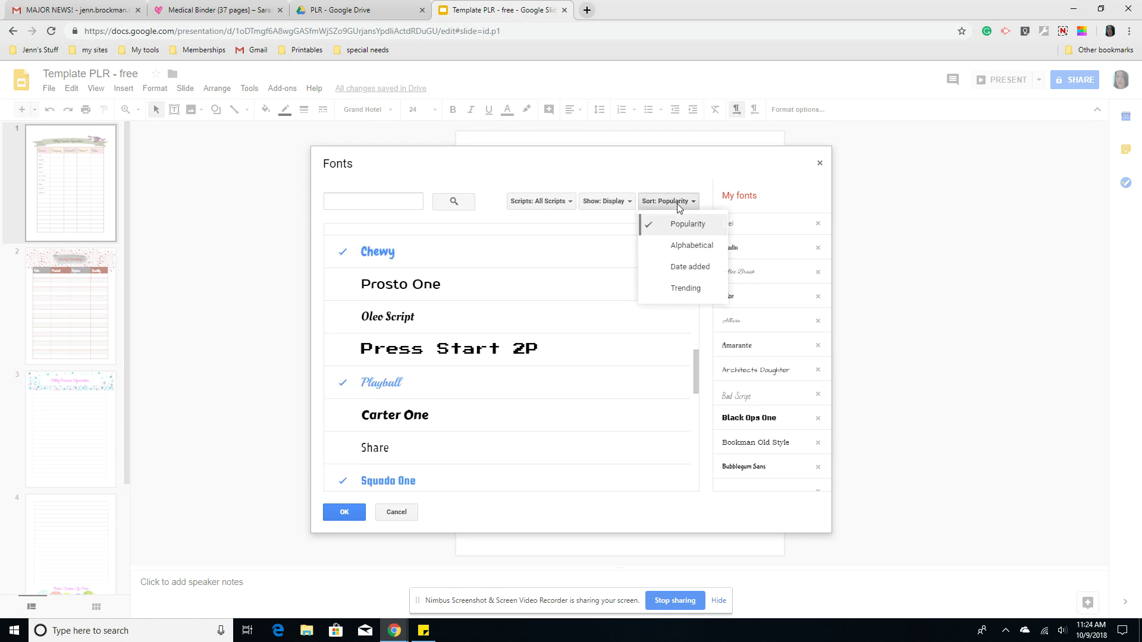
click(693, 246)
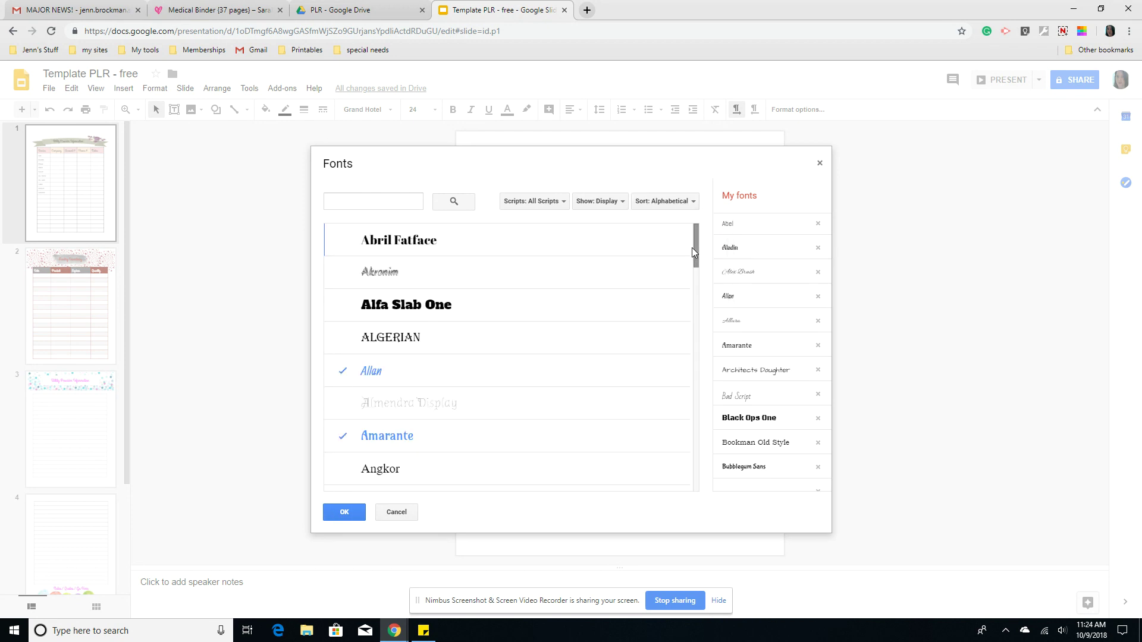
click(667, 203)
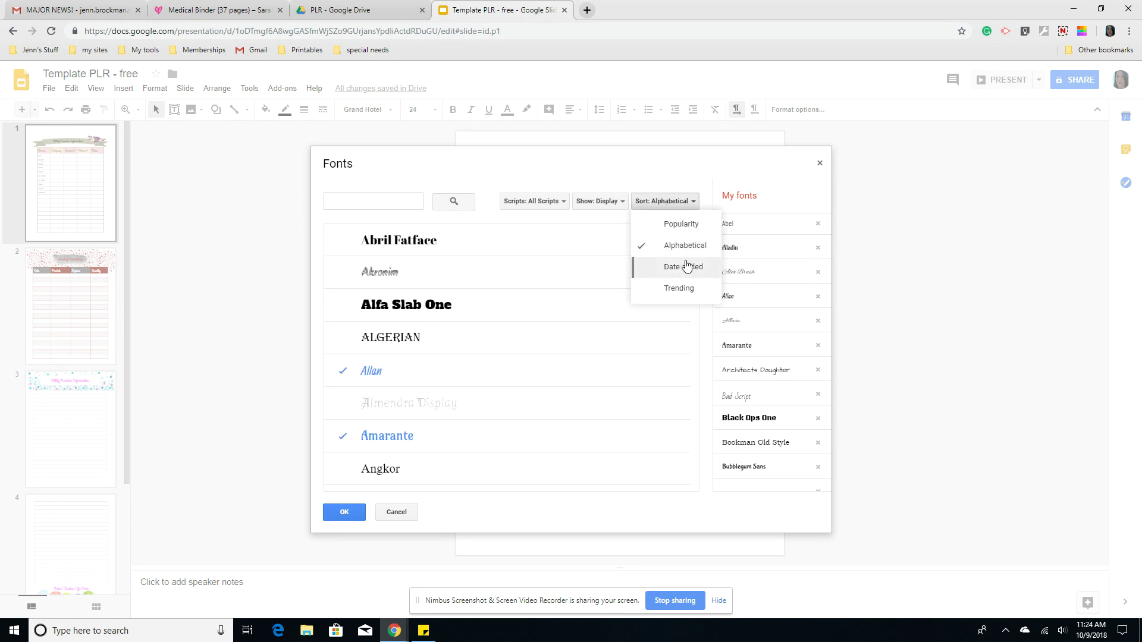
click(680, 288)
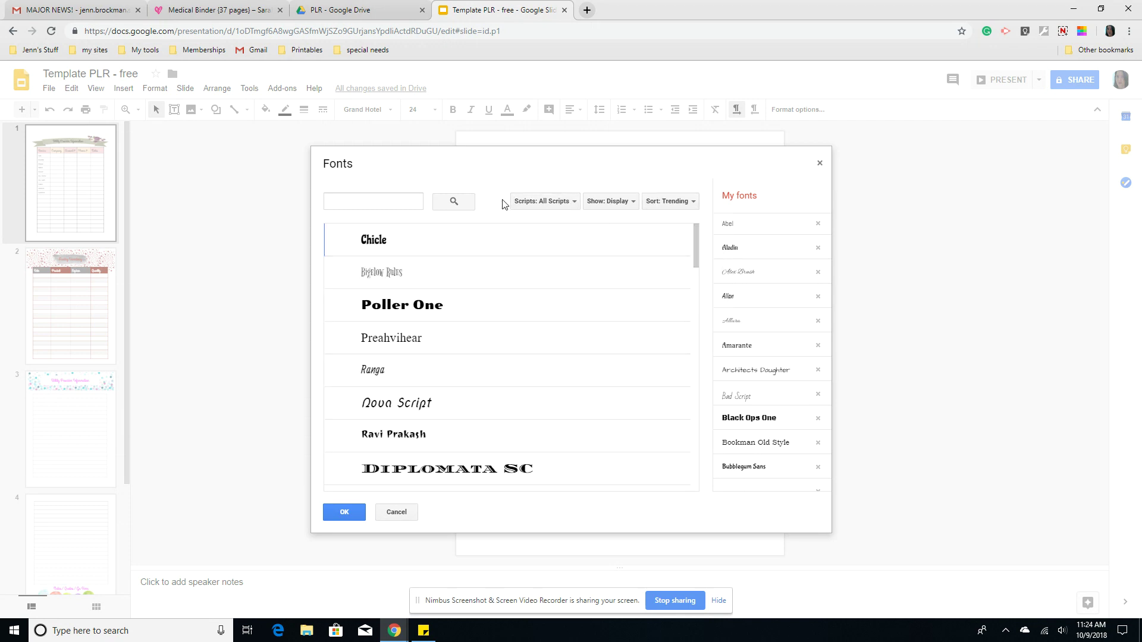
- Add the Bigelow Rules font from the library and apply it to the header row text
click(487, 282)
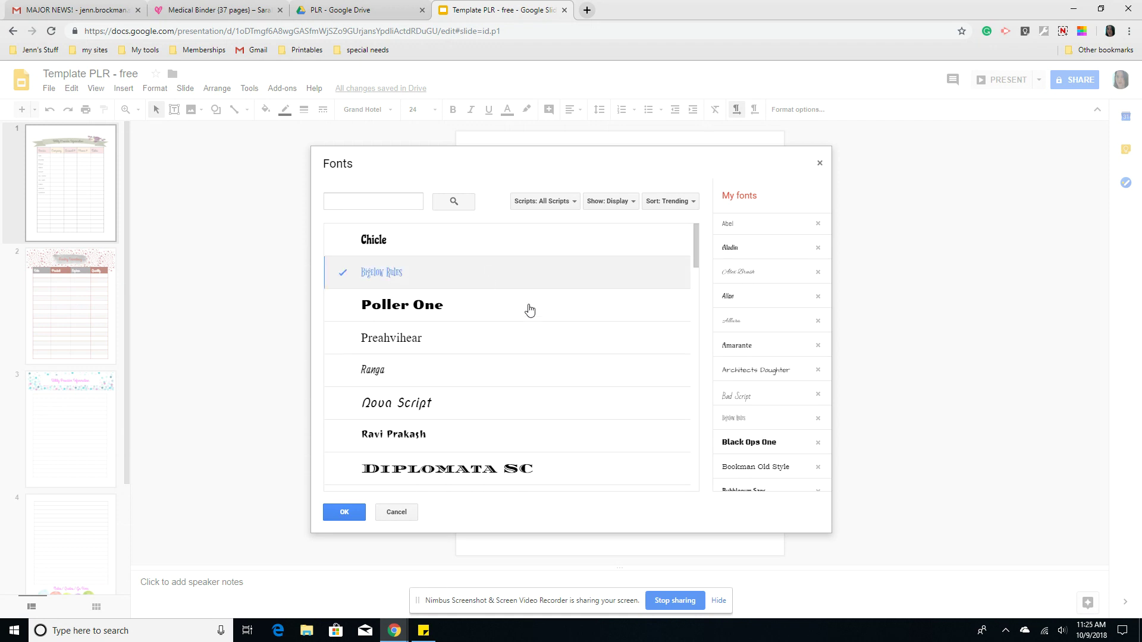
click(344, 513)
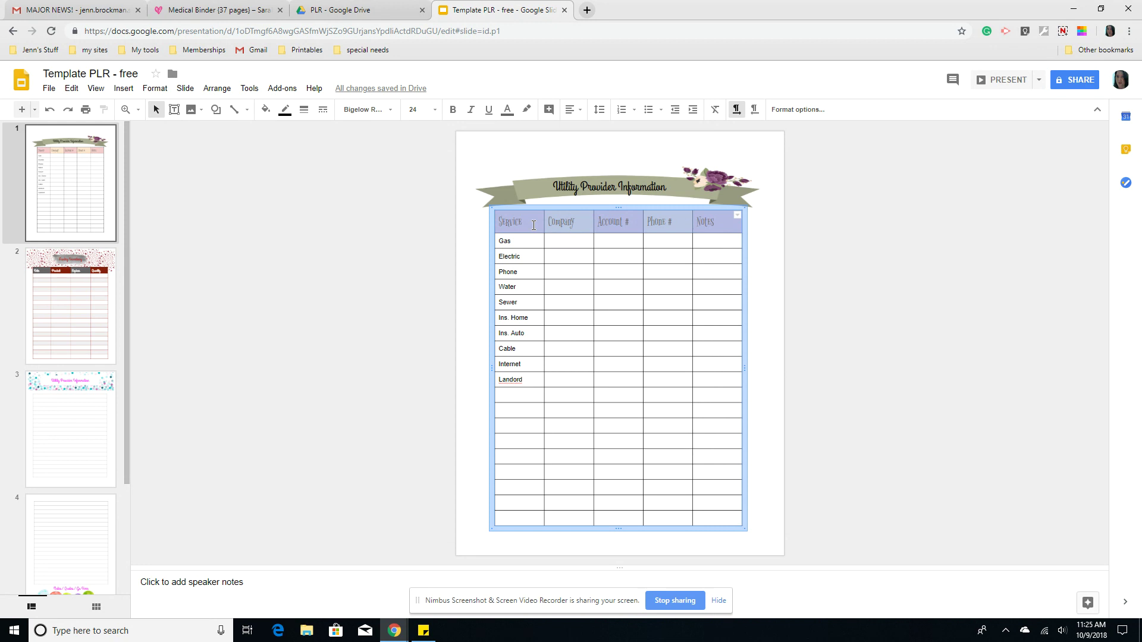
click(771, 228)
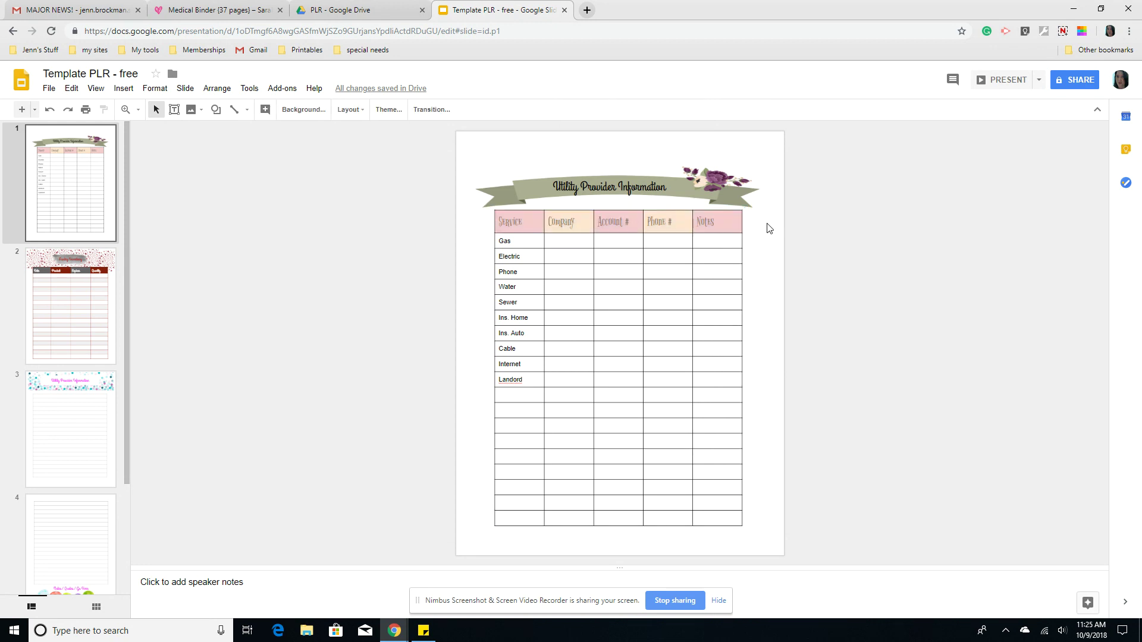
- Change the text color of the whole header row to black
drag(729, 223, 503, 236)
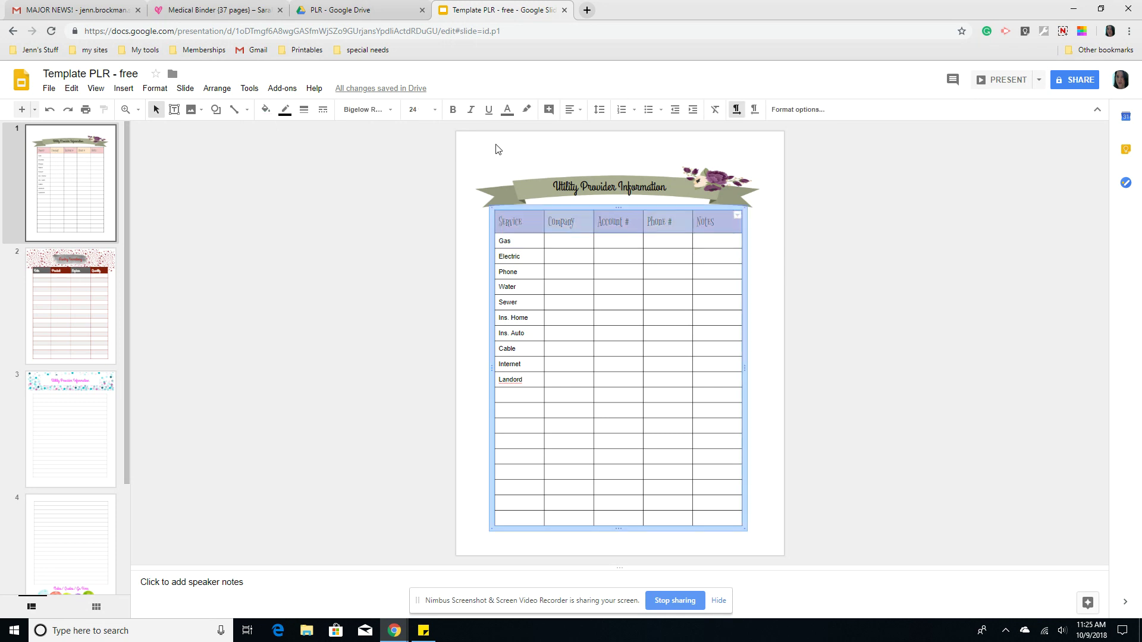
click(509, 111)
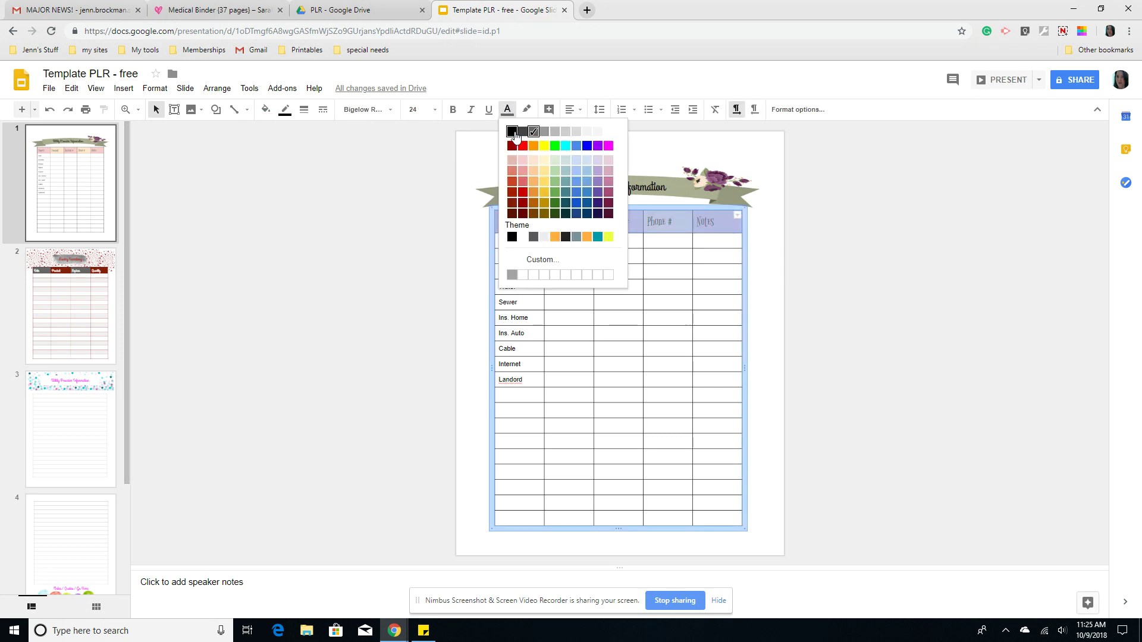
click(515, 131)
click(398, 255)
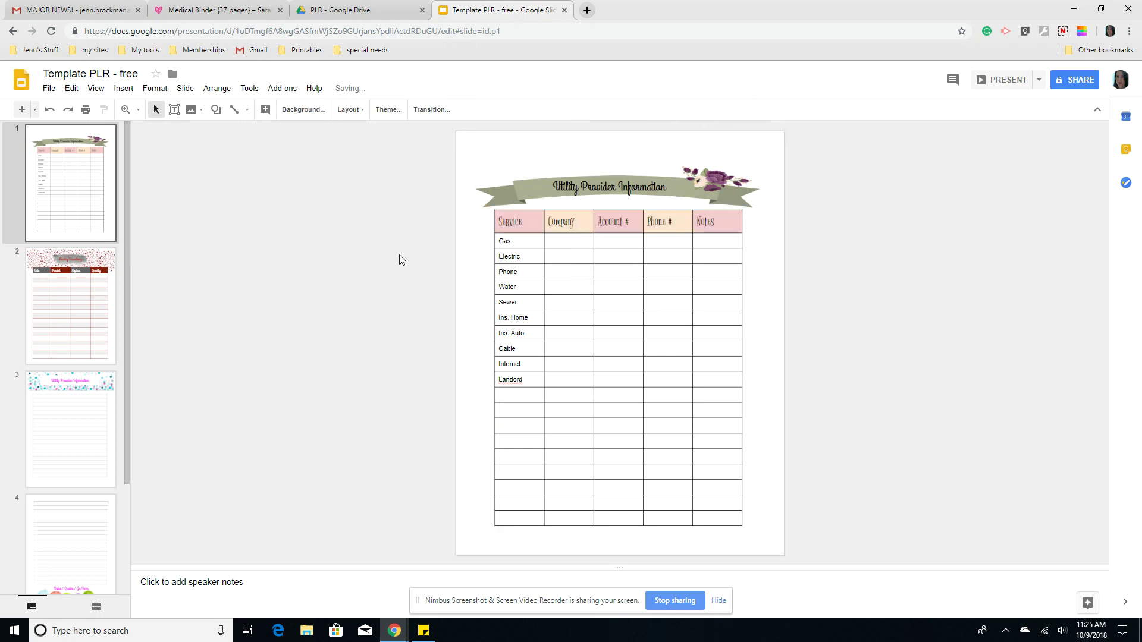
- Center the text of all header row cells horizontally
drag(721, 221, 525, 219)
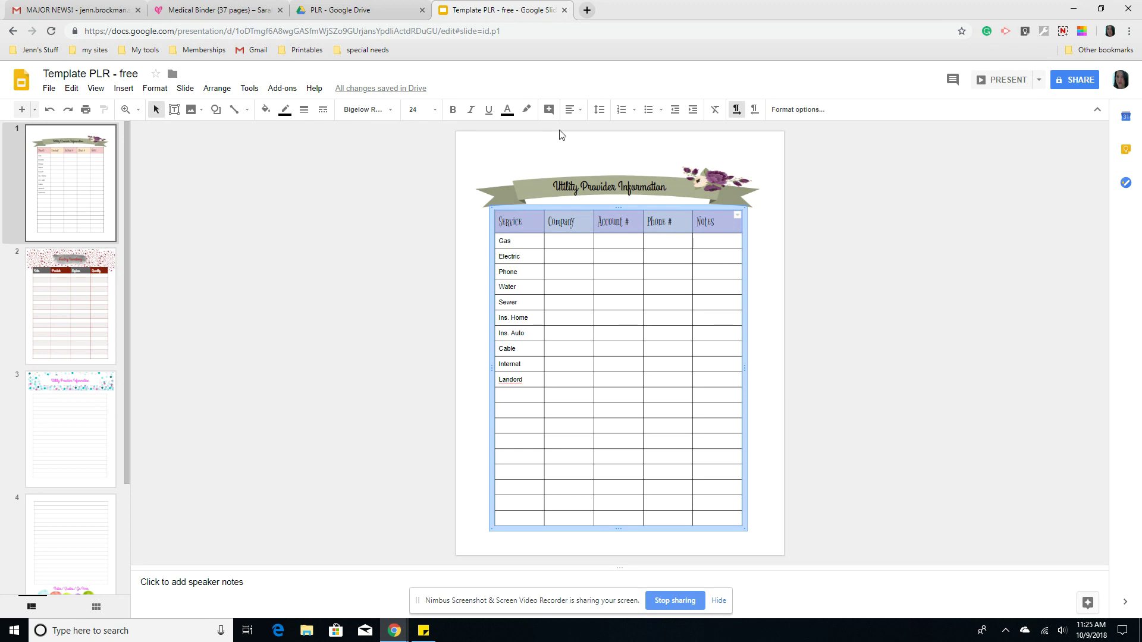
click(581, 110)
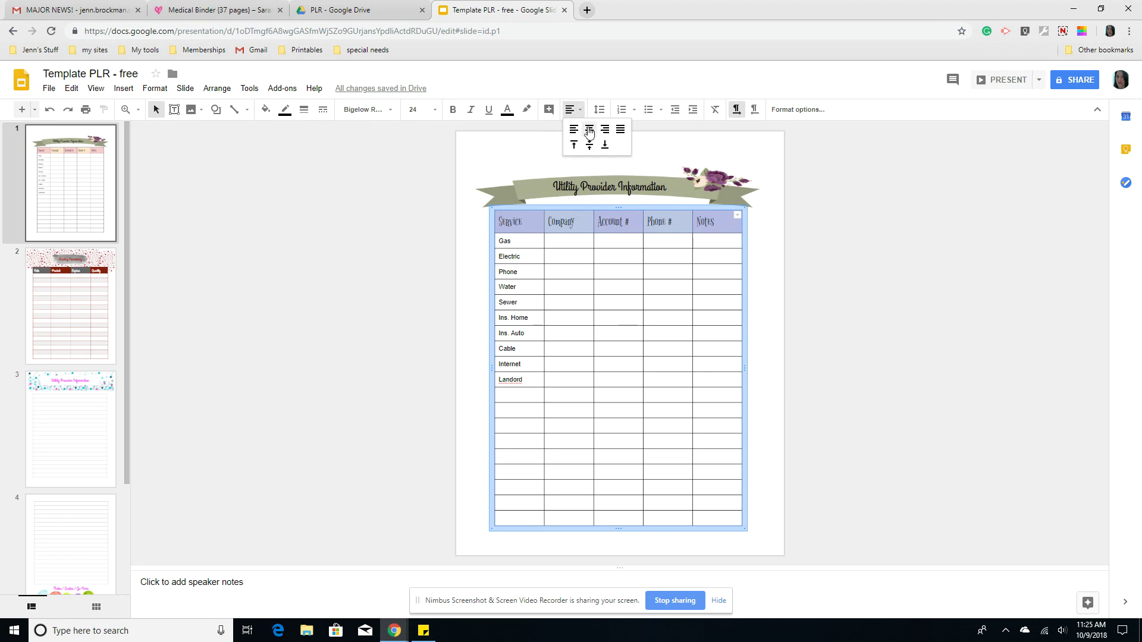
click(589, 131)
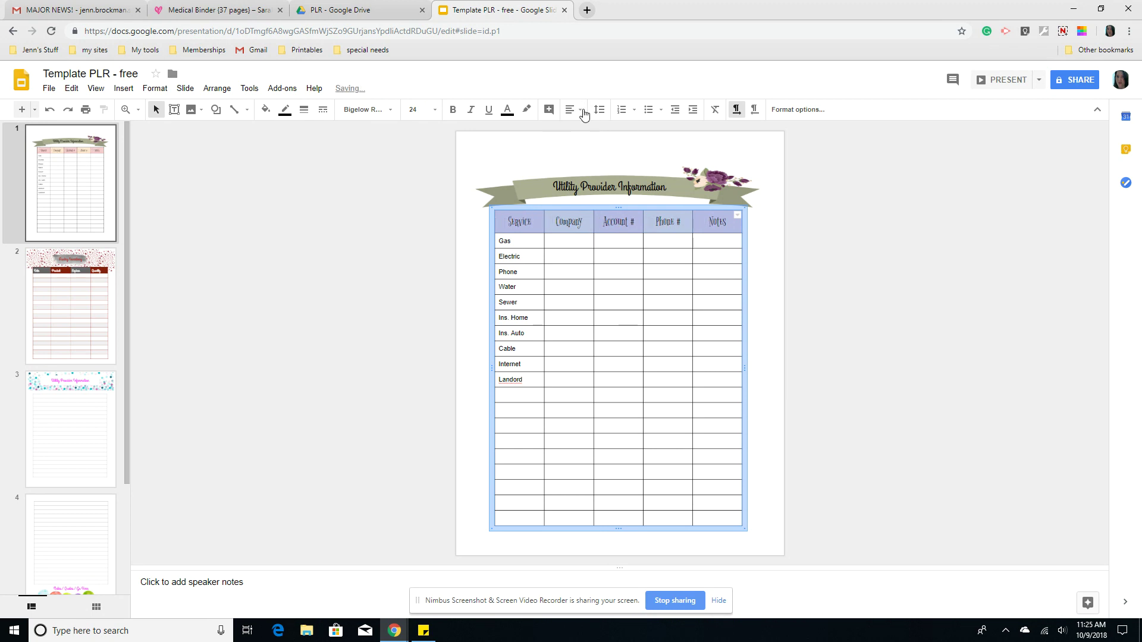
- Try top vertical alignment for the header row text, and switch it to bottom alignment
click(572, 109)
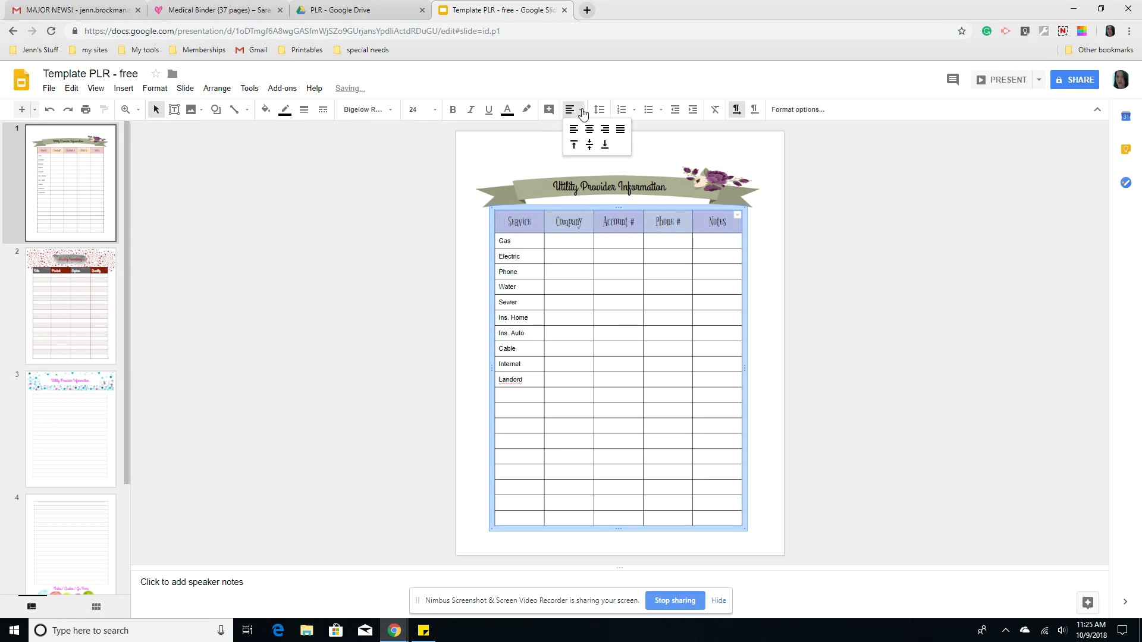
click(574, 149)
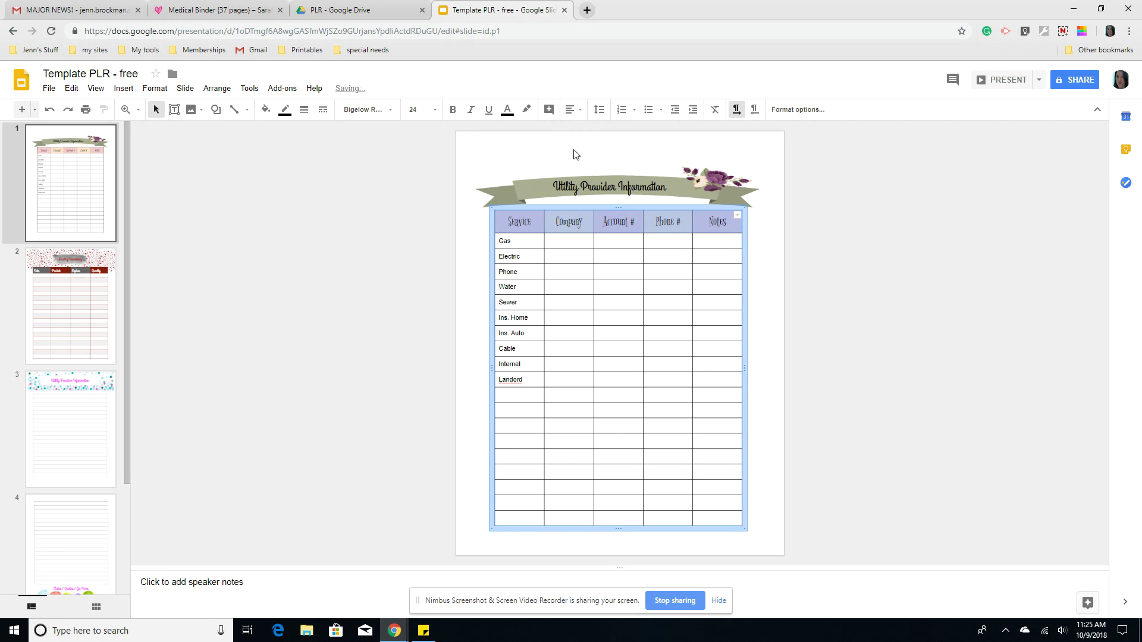
click(581, 110)
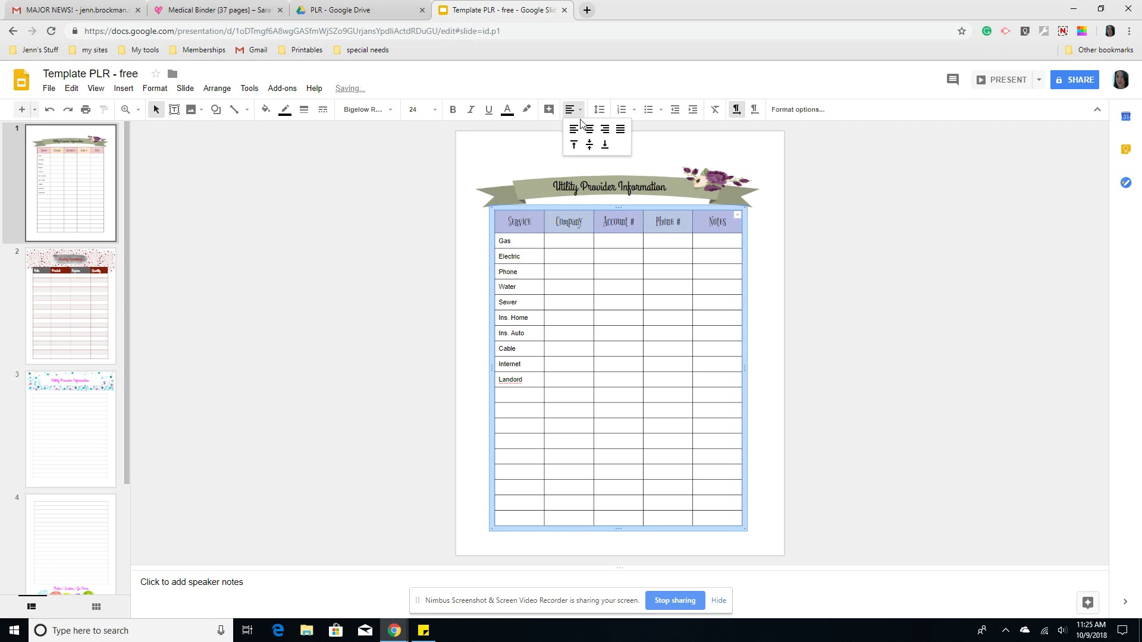
click(605, 147)
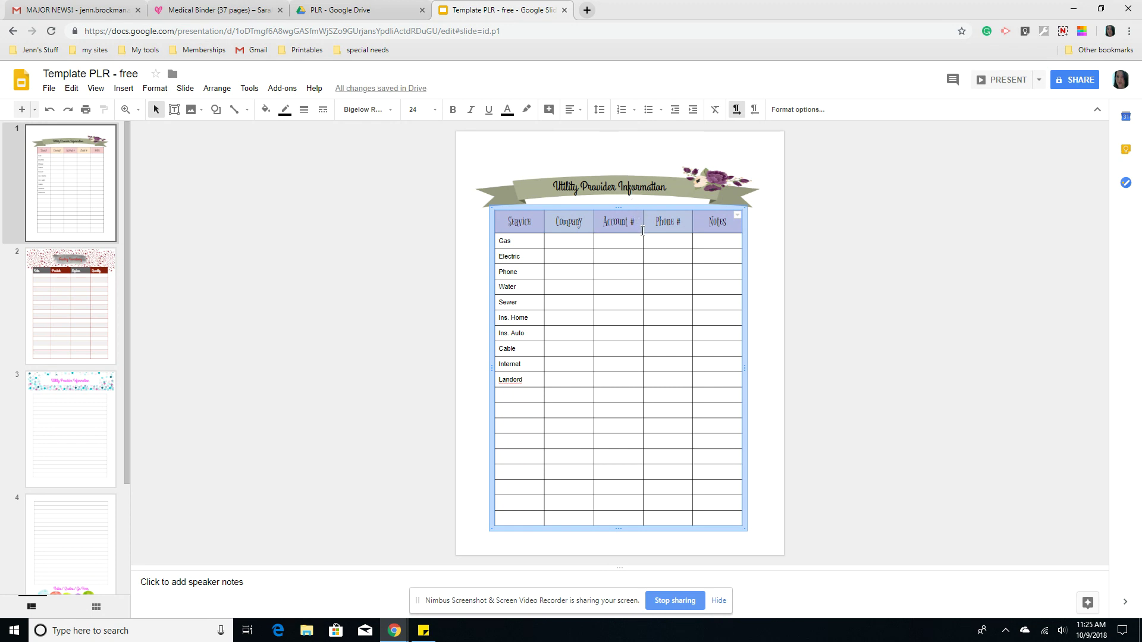
- Set the vertical alignment of the header row text to middle
click(581, 110)
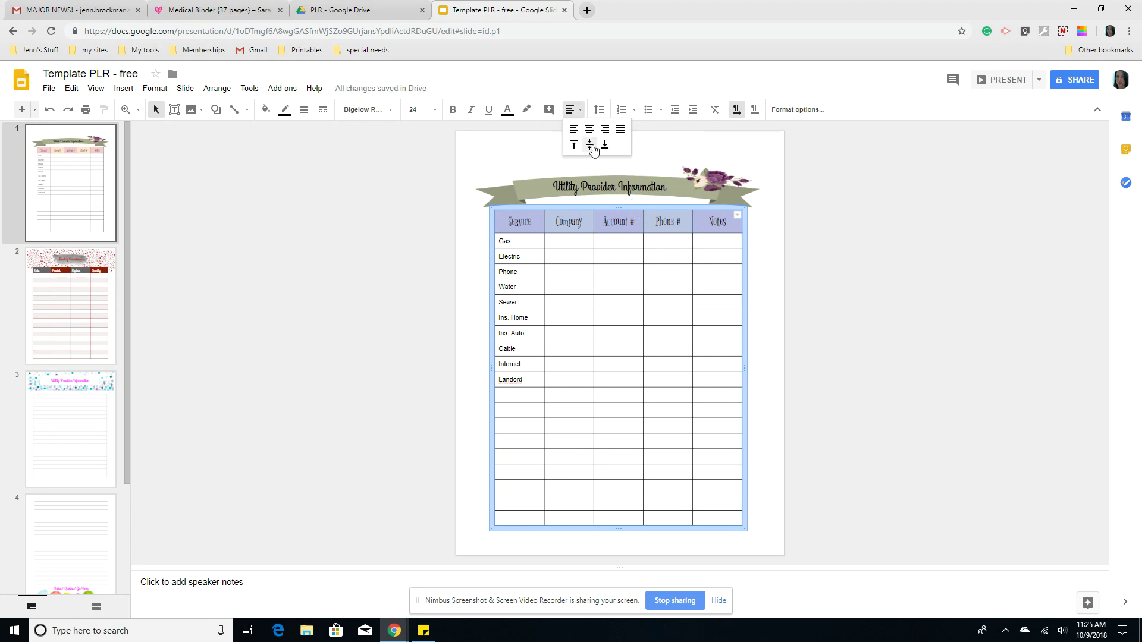
click(590, 146)
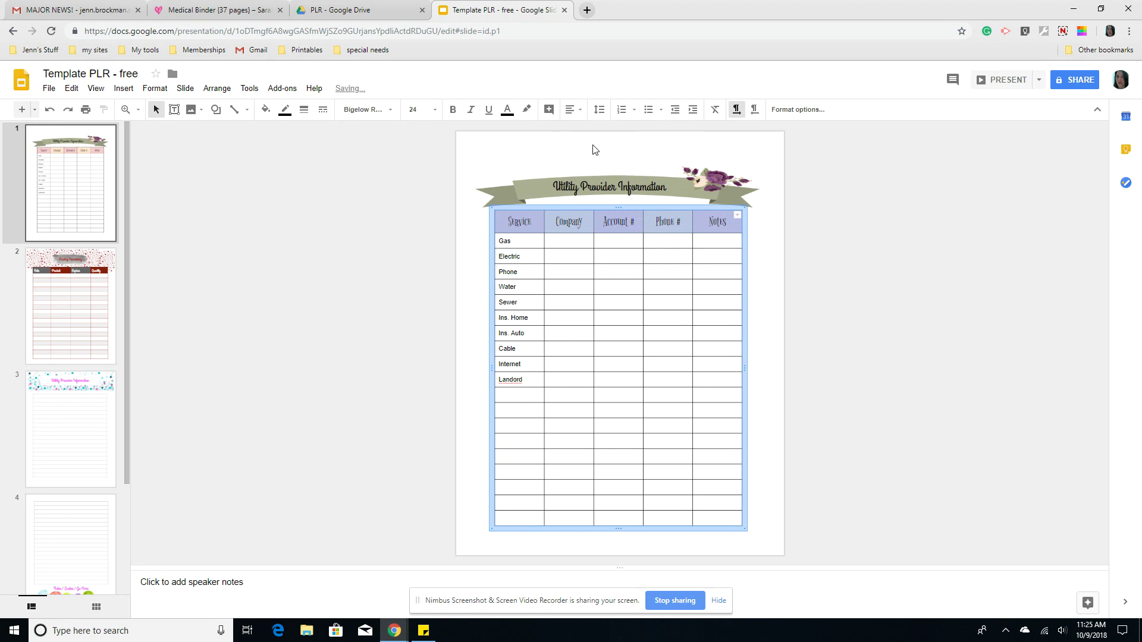
click(758, 254)
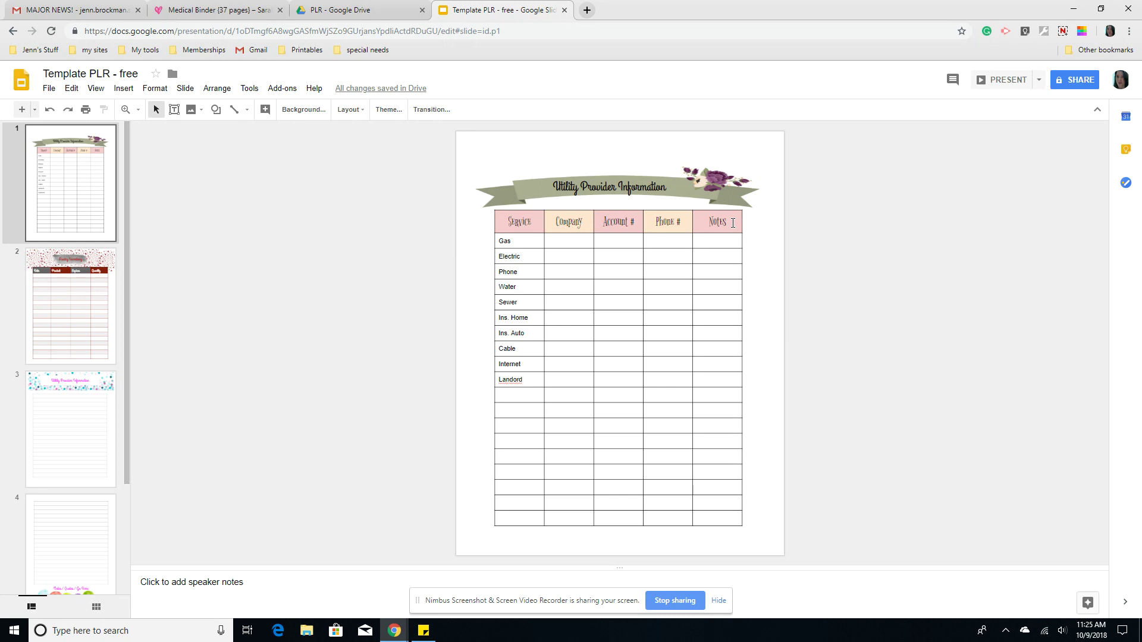
- Apply the Bigelow Rules font to the Utility Provider Information title text
drag(709, 191, 710, 189)
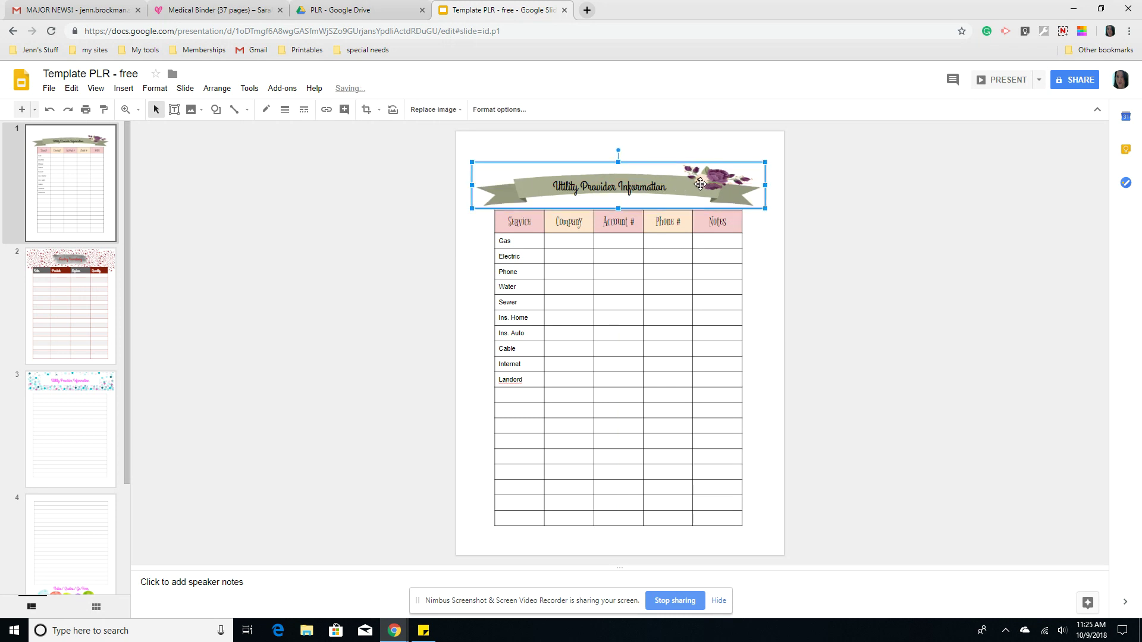
click(697, 185)
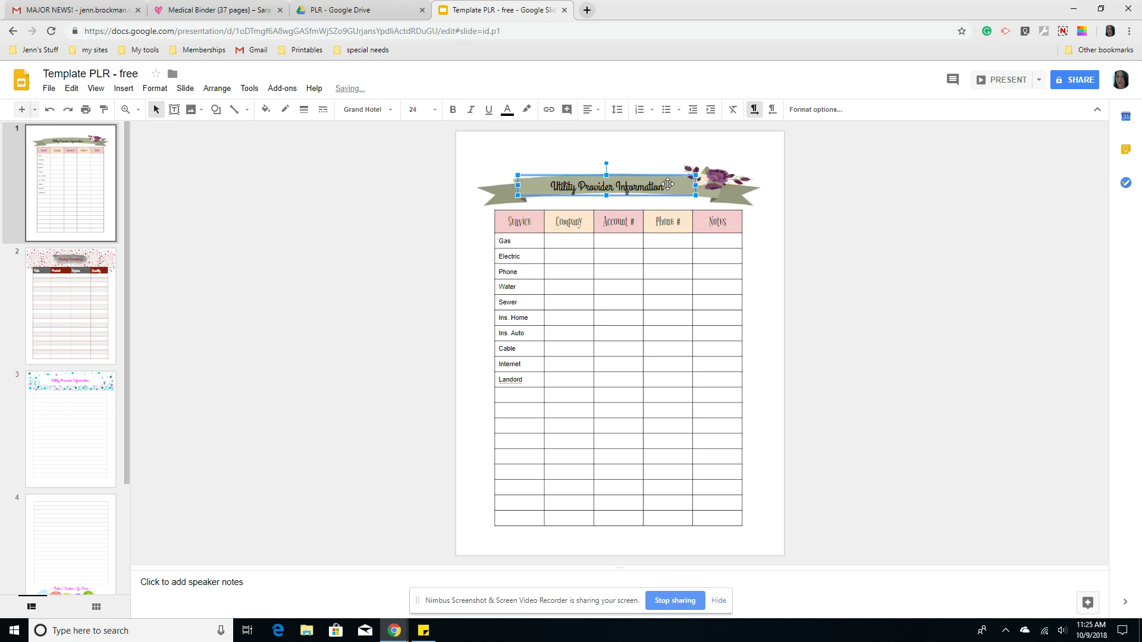
click(552, 188)
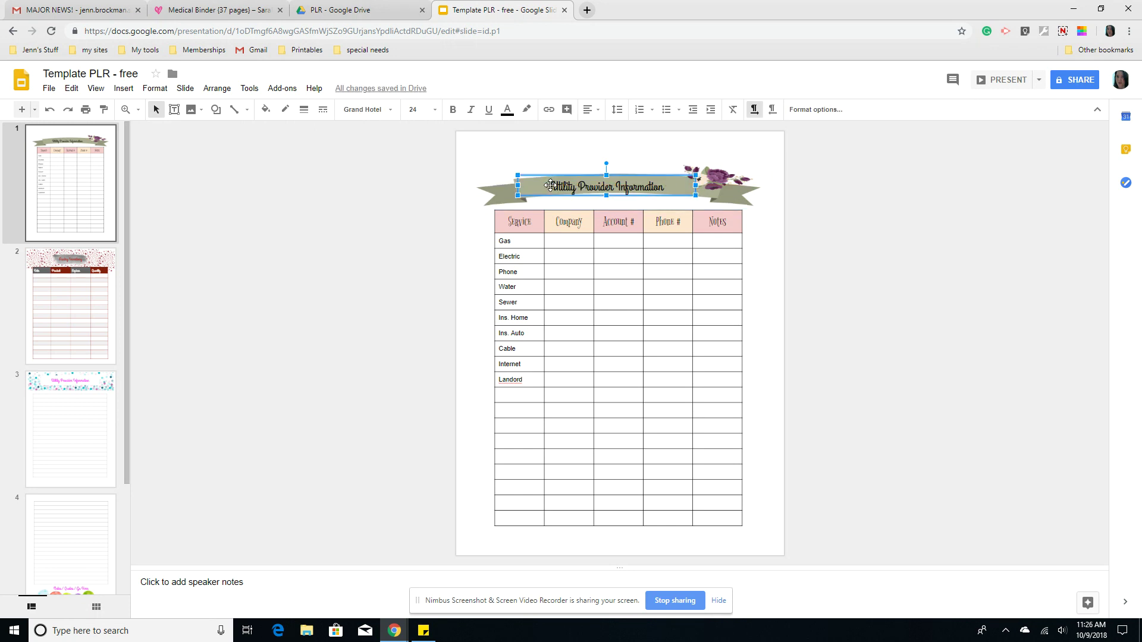
drag(552, 188, 674, 179)
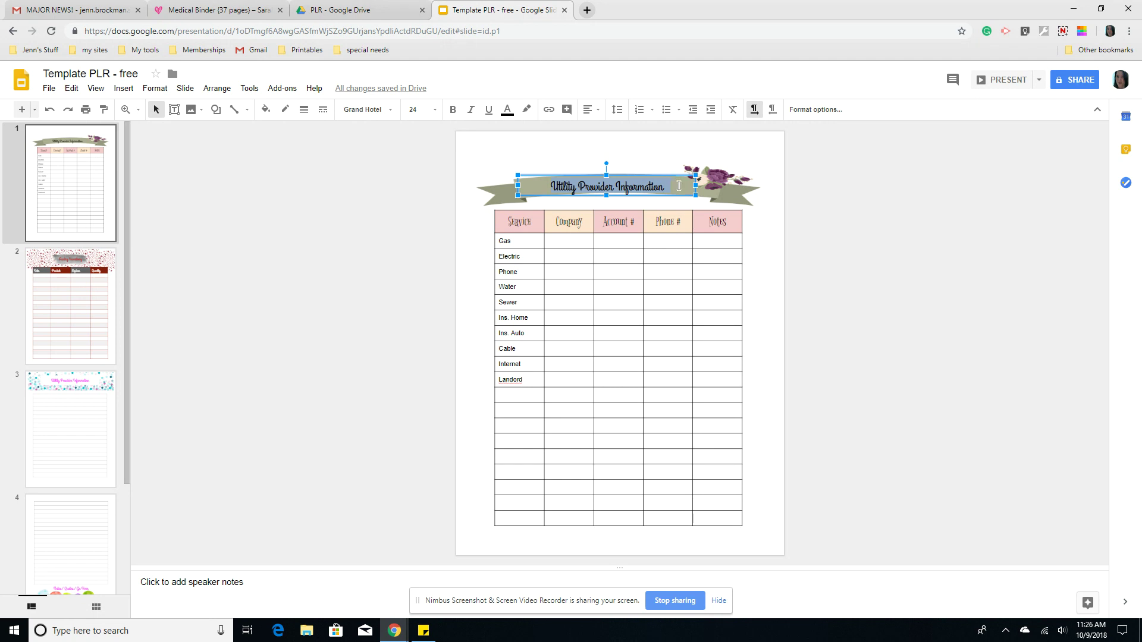
click(382, 112)
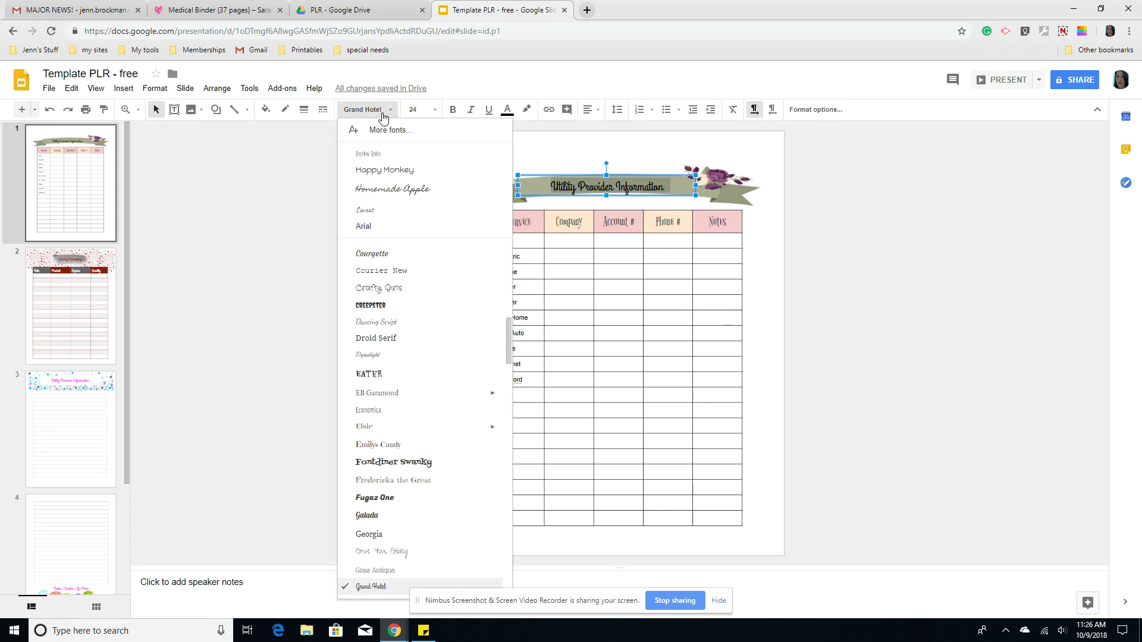
click(387, 156)
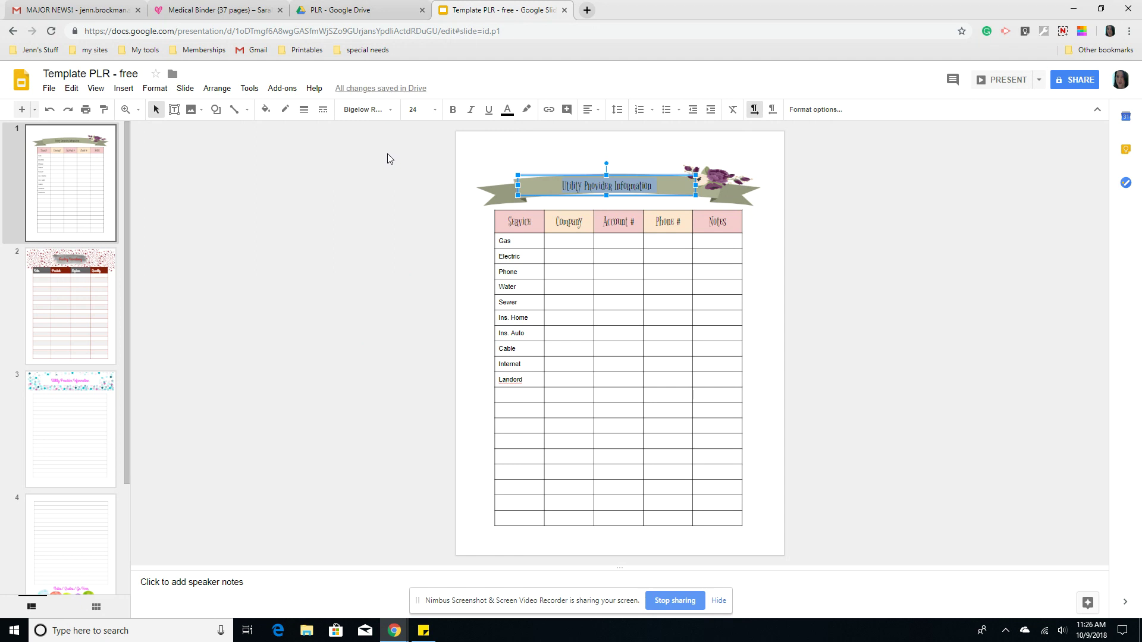
- Set the title's text color to black
click(508, 111)
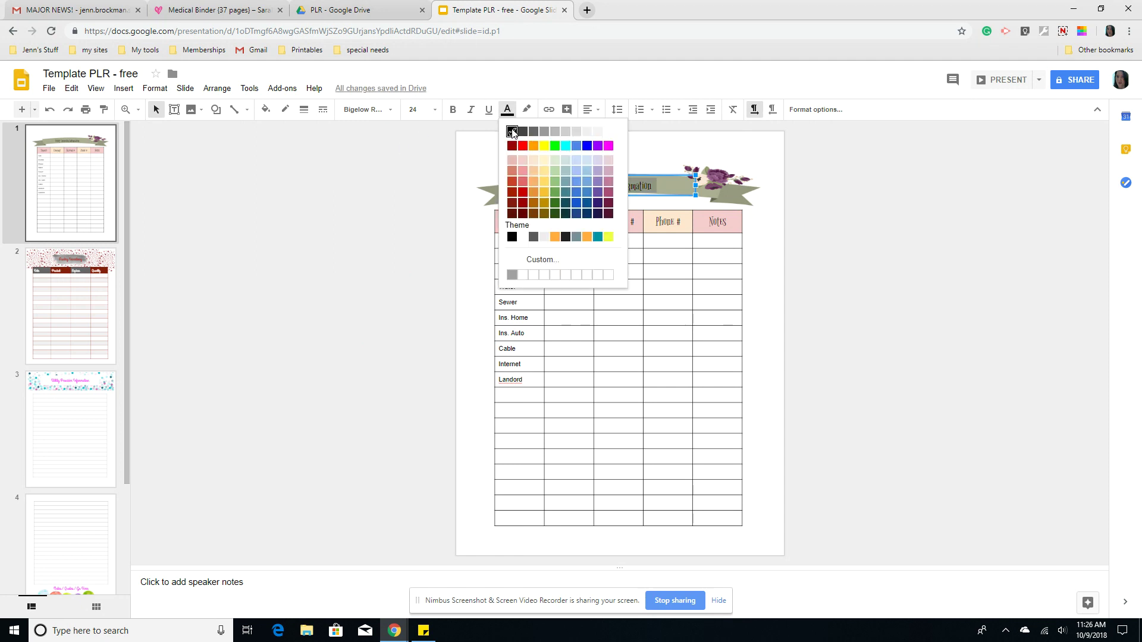
click(512, 132)
click(345, 267)
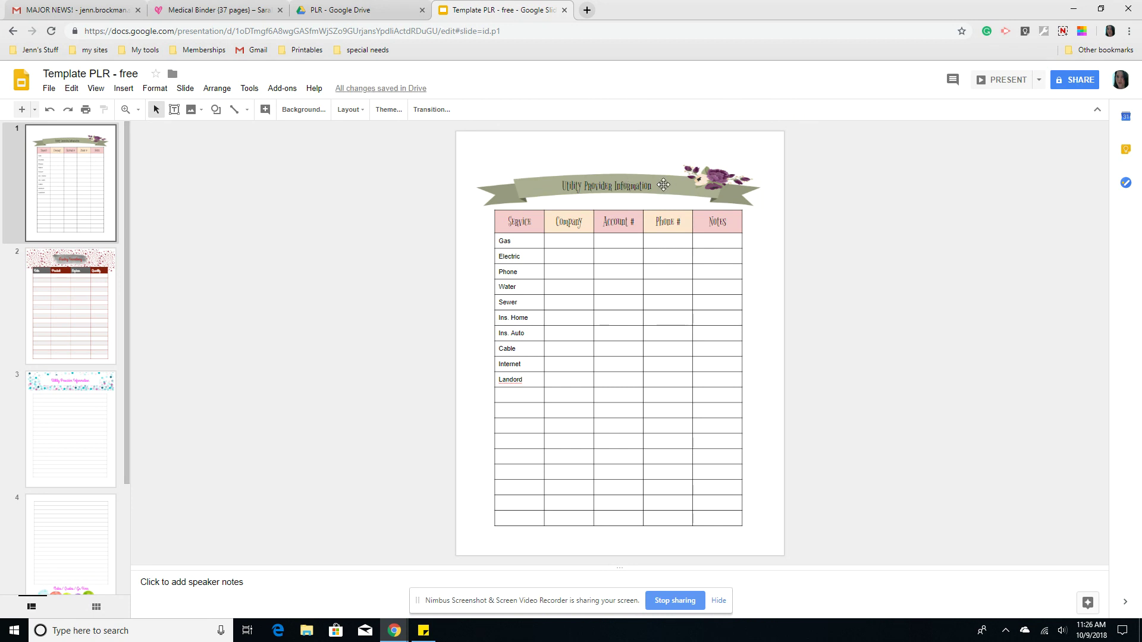
- Move the title text box up above the banner and delete the green floral banner image
click(684, 177)
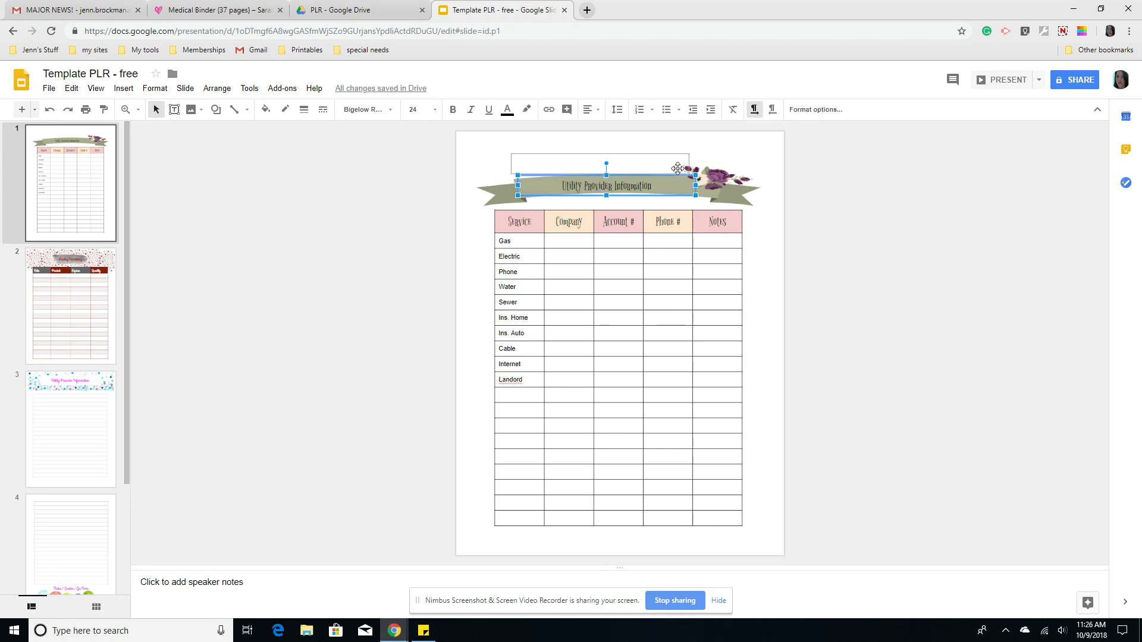
drag(684, 176, 684, 149)
click(727, 194)
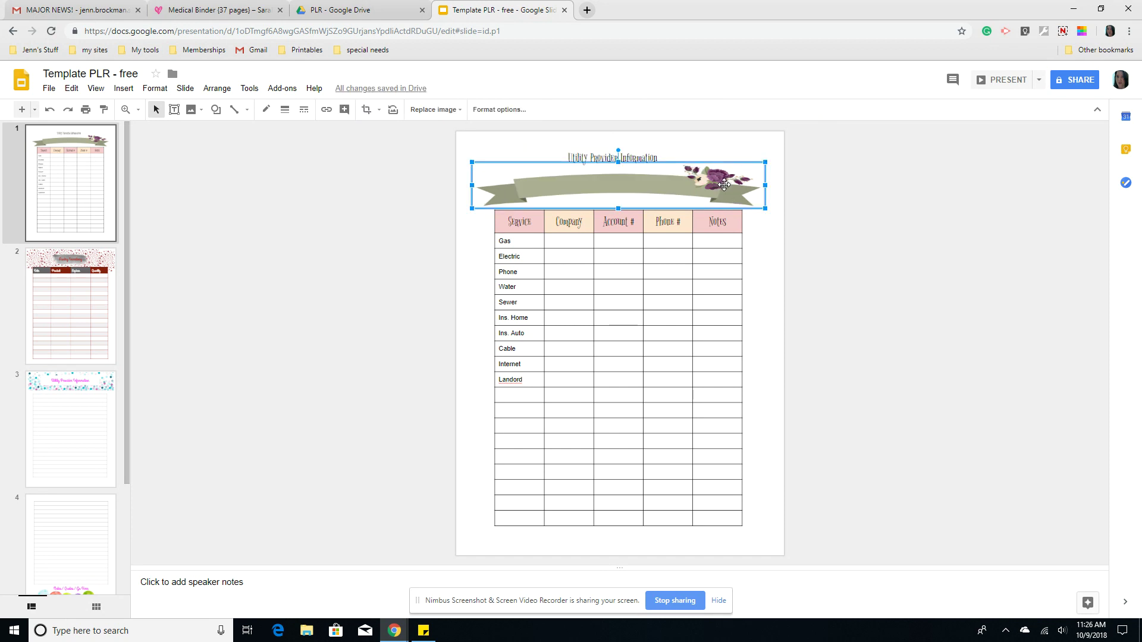
key(Delete)
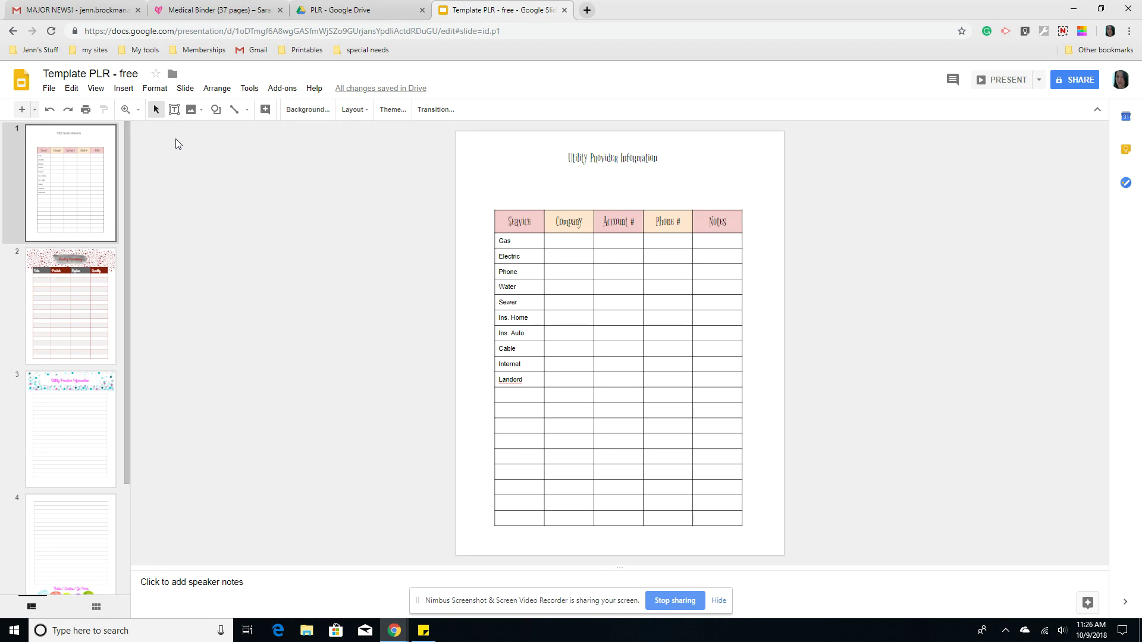
click(50, 111)
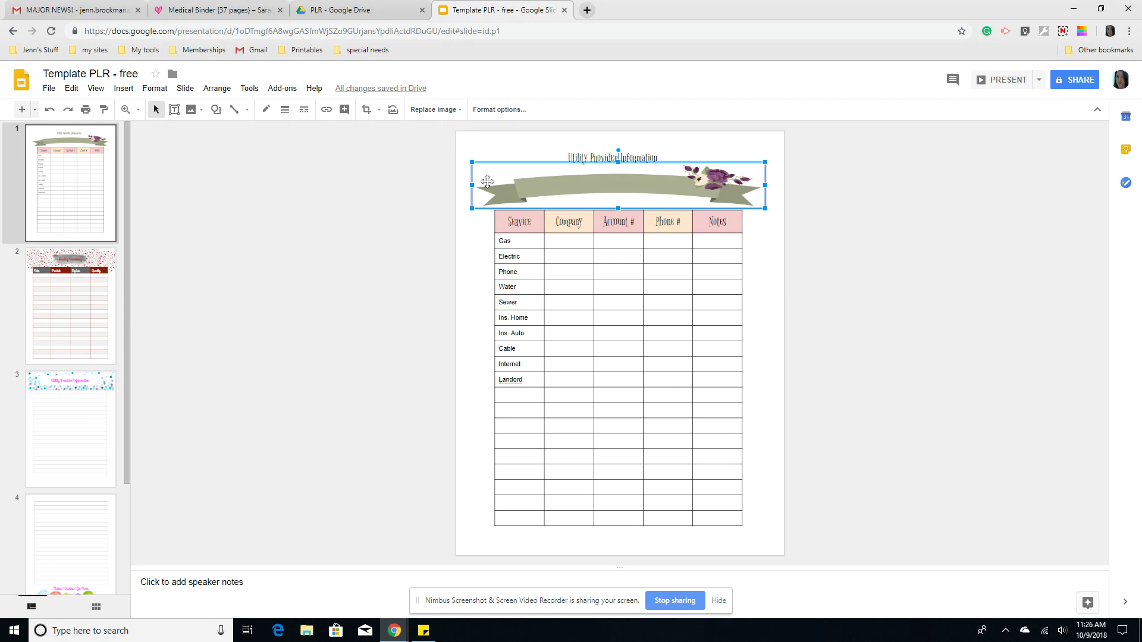
key(Delete)
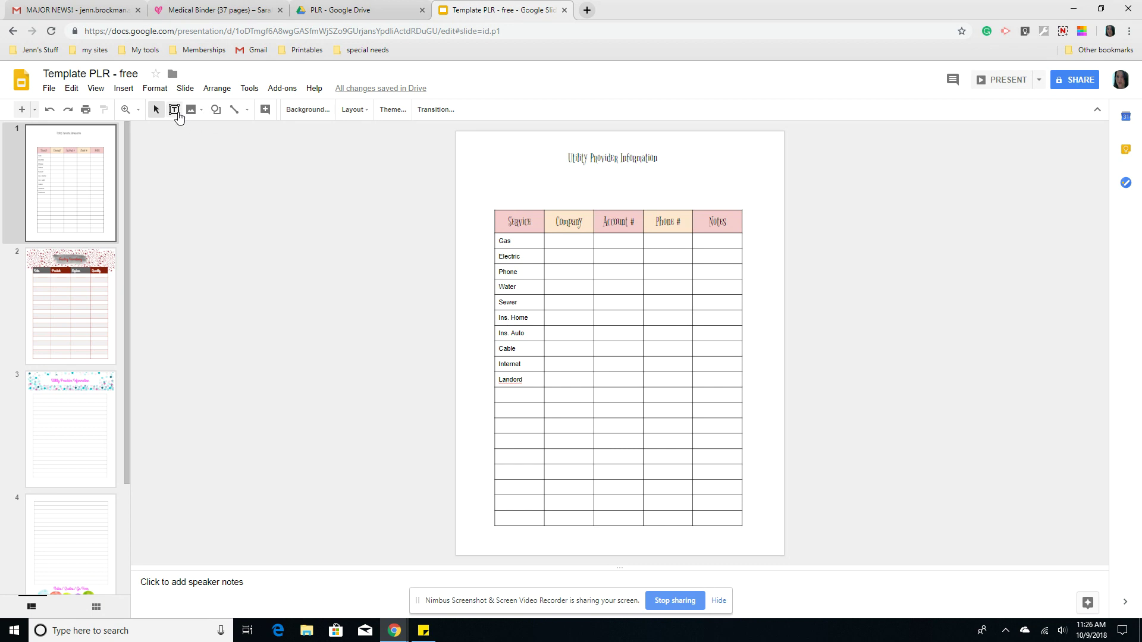
click(217, 113)
mouse_move(235, 132)
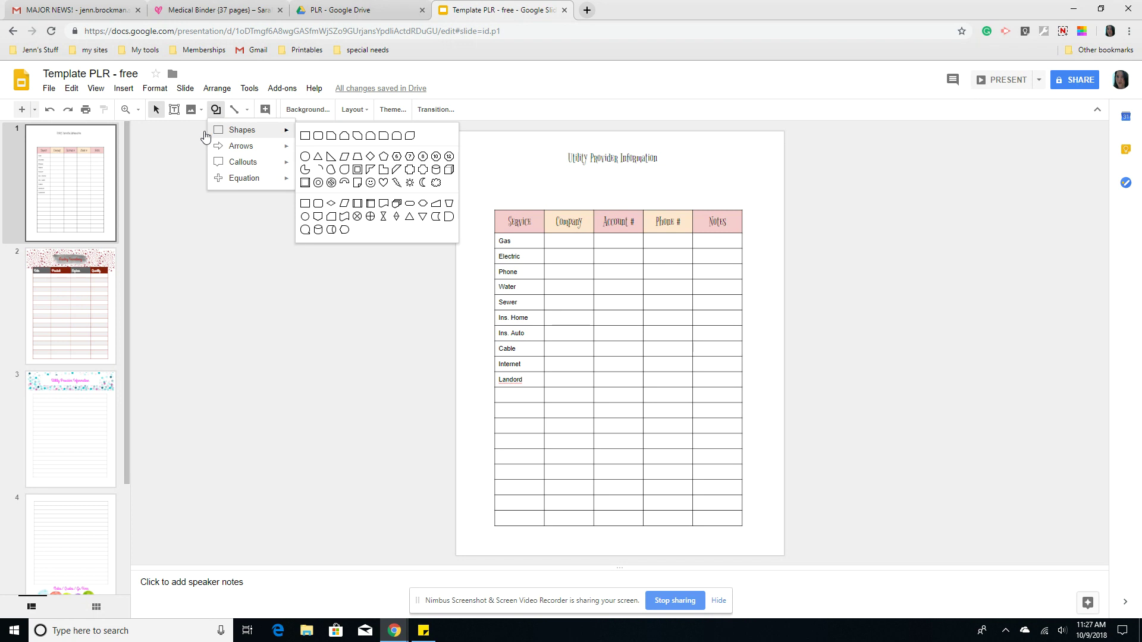
click(184, 170)
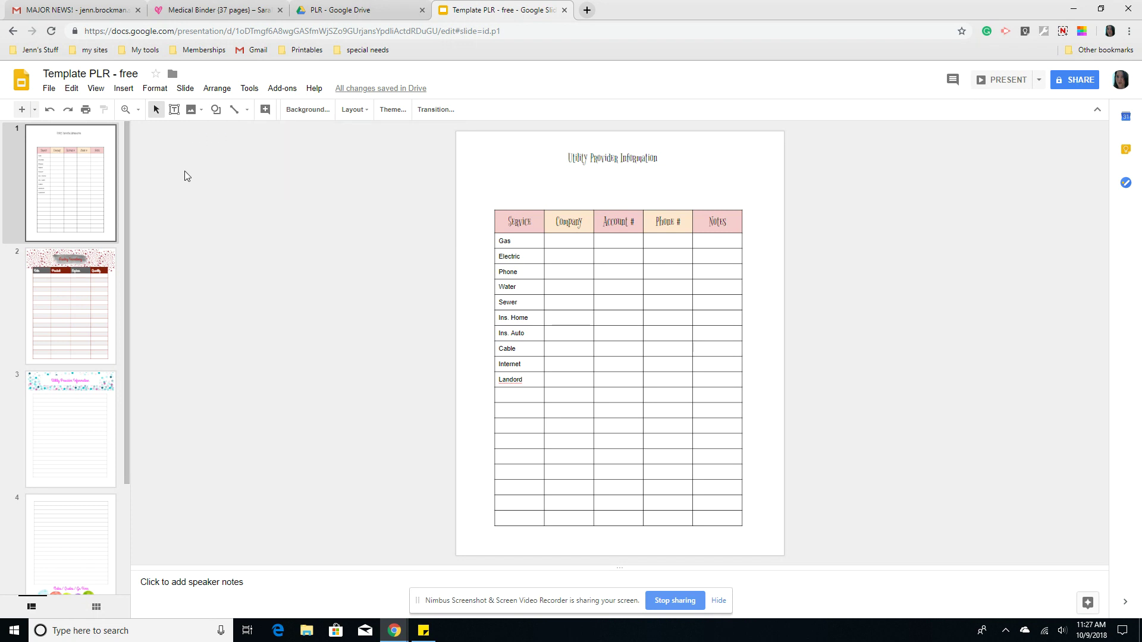
- Draw a wavy punched tape flowchart shape across the space above the table and center it horizontally over the table
click(216, 113)
mouse_move(227, 184)
mouse_move(236, 134)
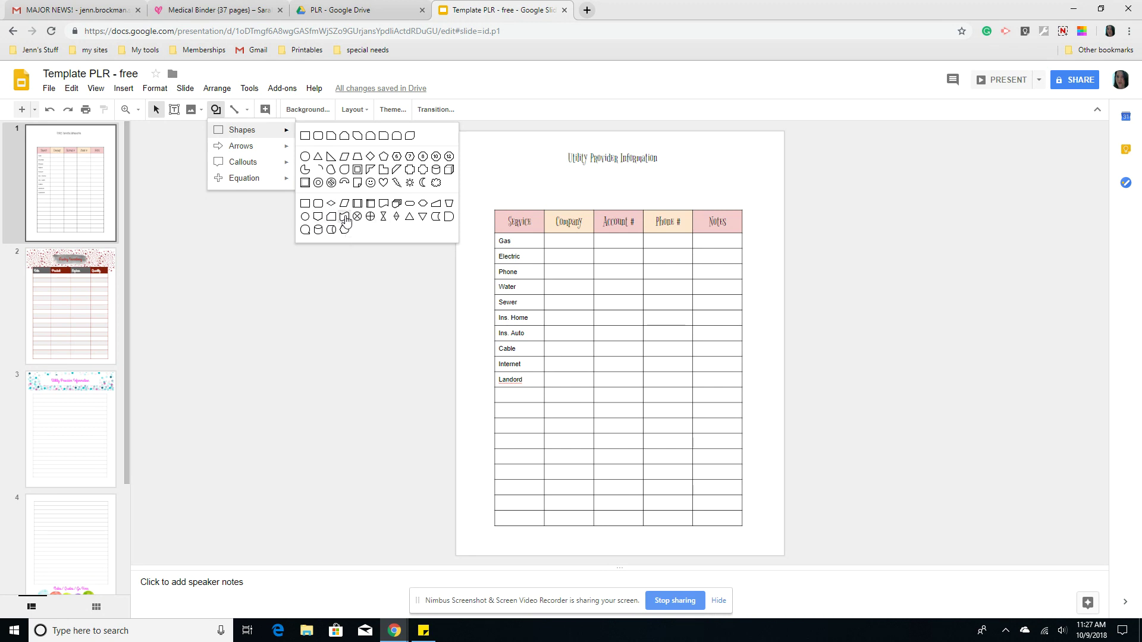
click(346, 218)
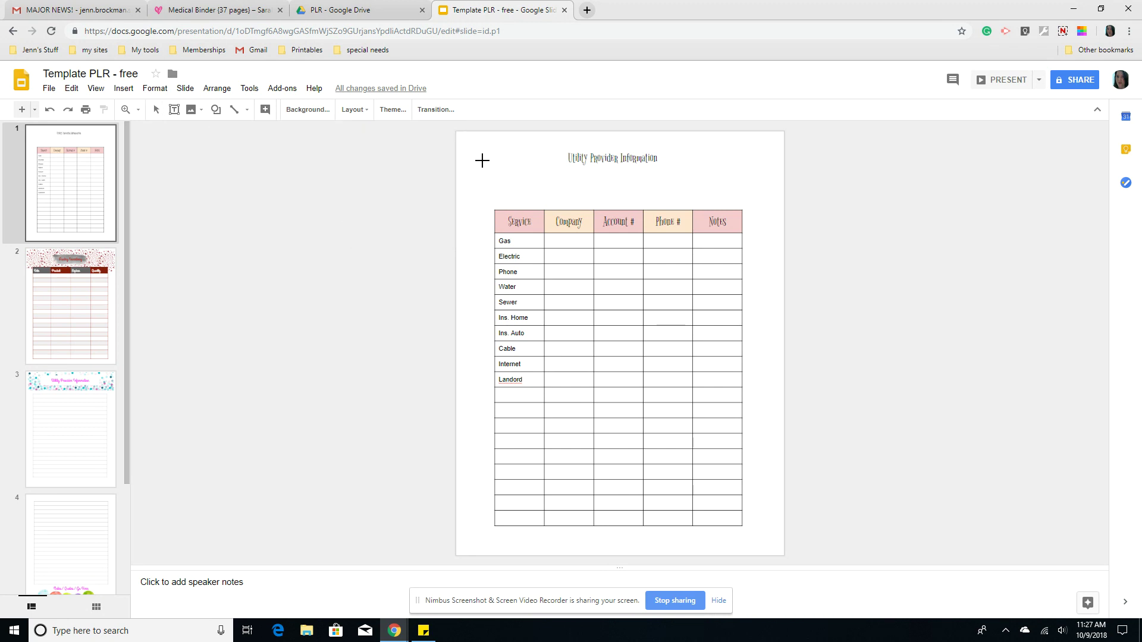
drag(495, 159, 762, 205)
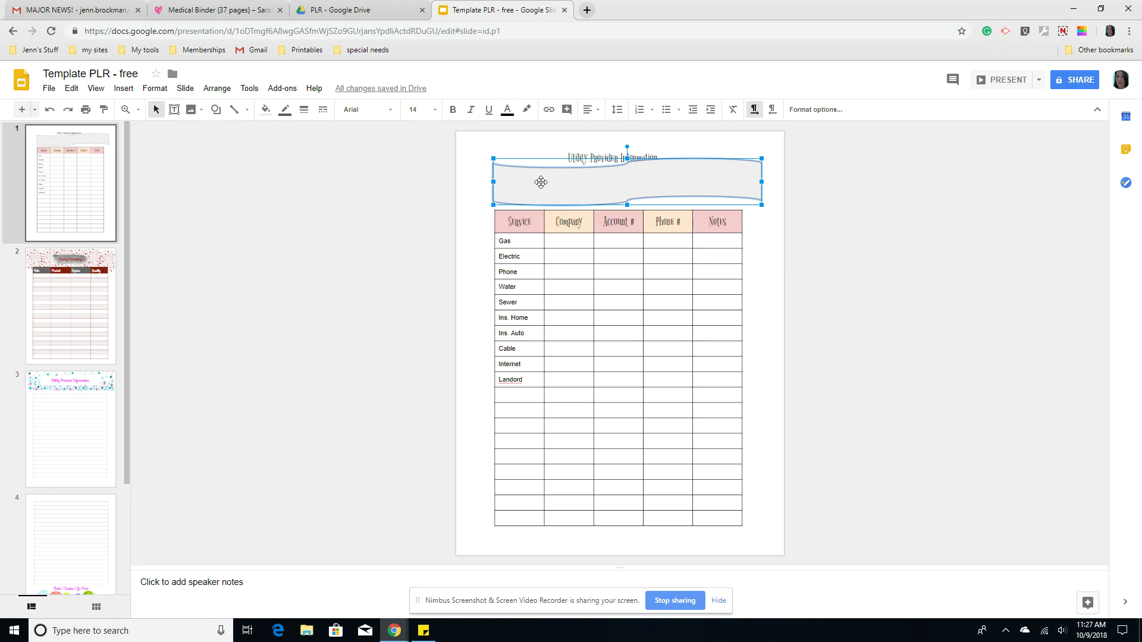
mouse_move(541, 182)
mouse_down()
mouse_move(520, 181)
mouse_move(533, 181)
mouse_up()
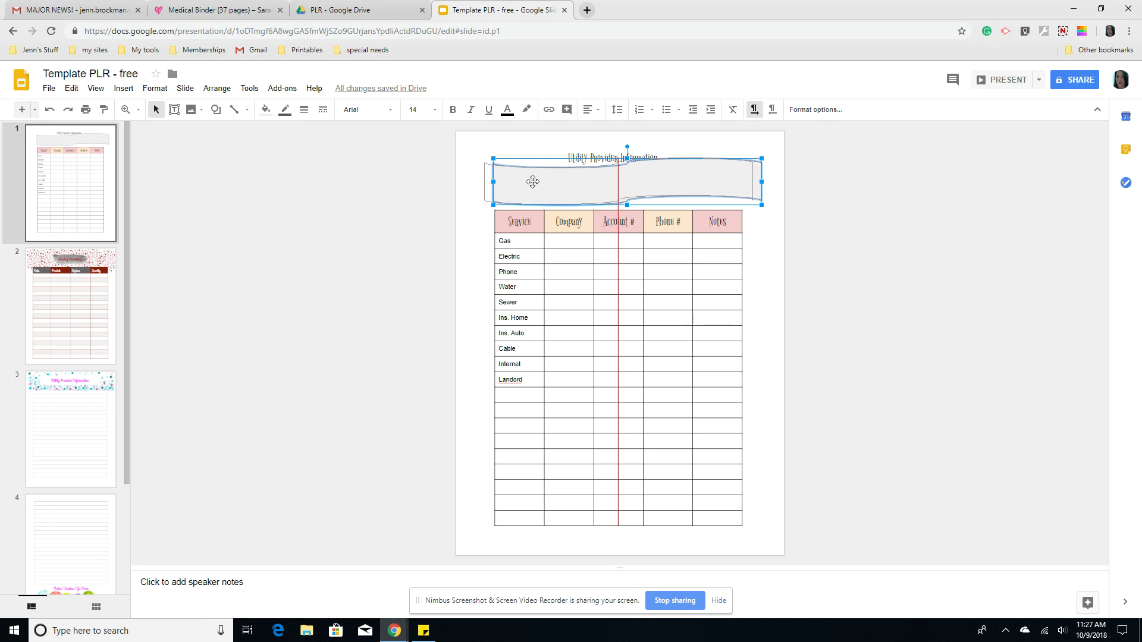
drag(533, 181, 532, 182)
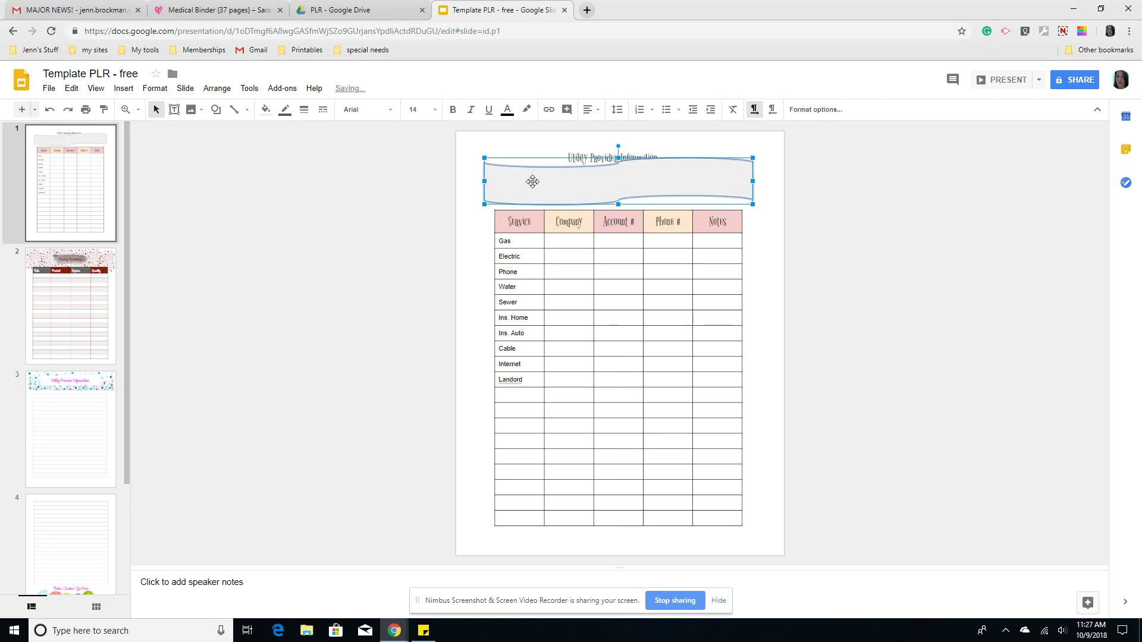
click(443, 195)
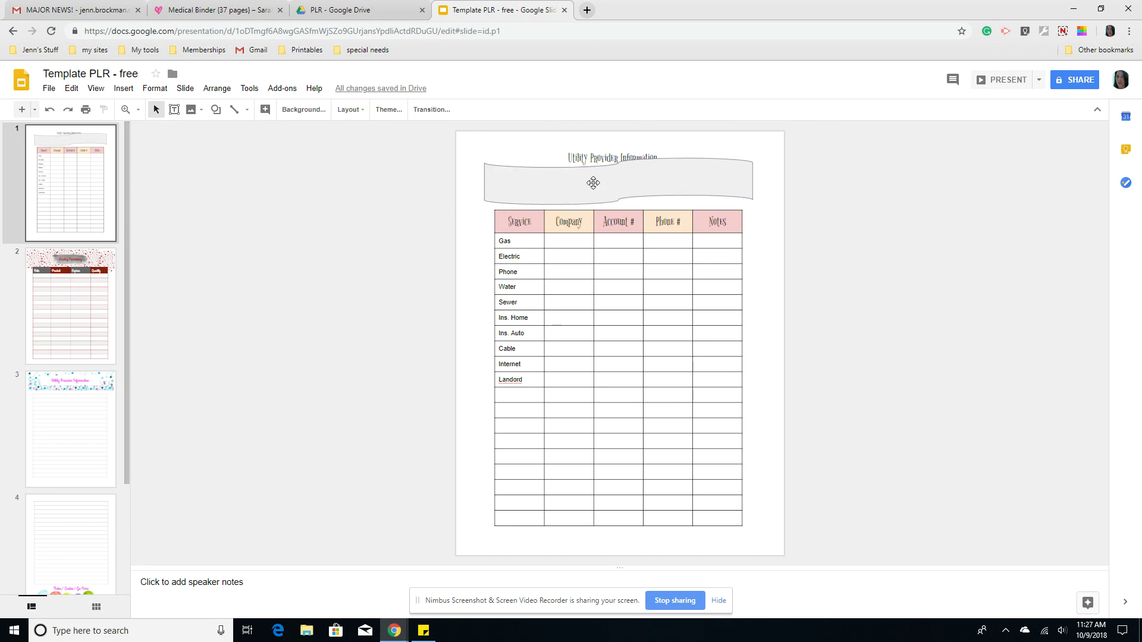
- Fill the wavy banner shape with light red 3
click(594, 184)
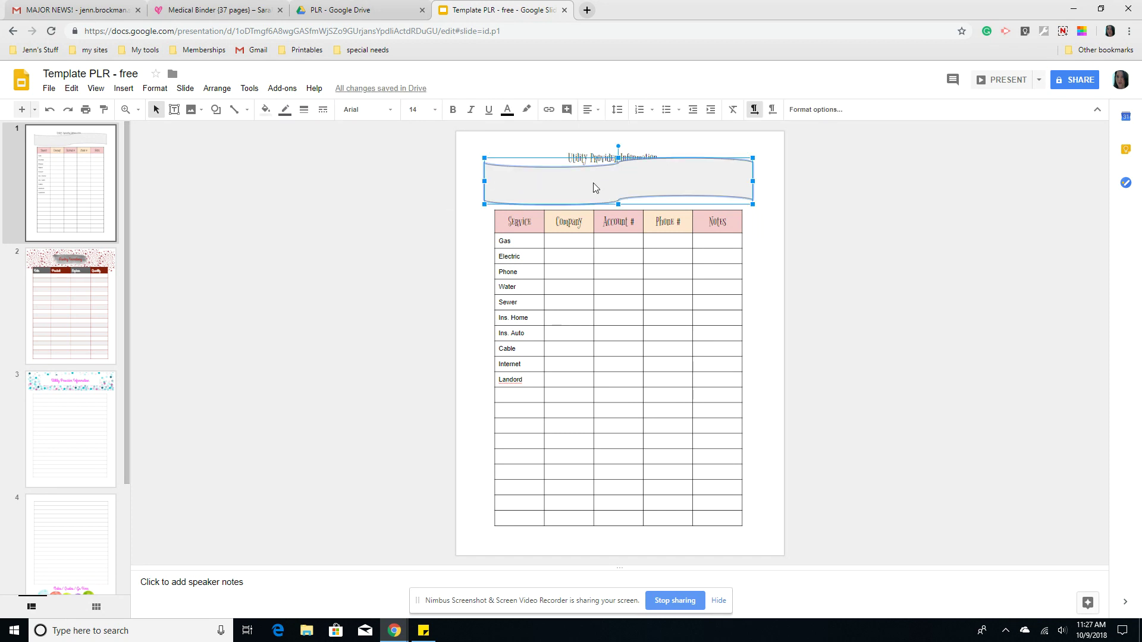
click(266, 111)
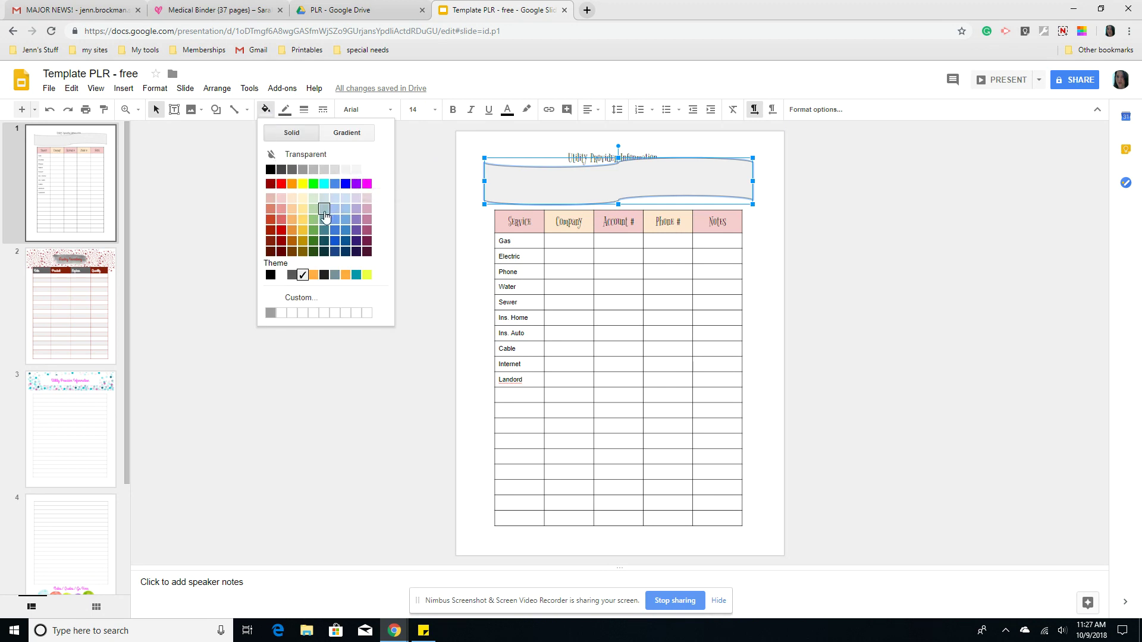
click(282, 203)
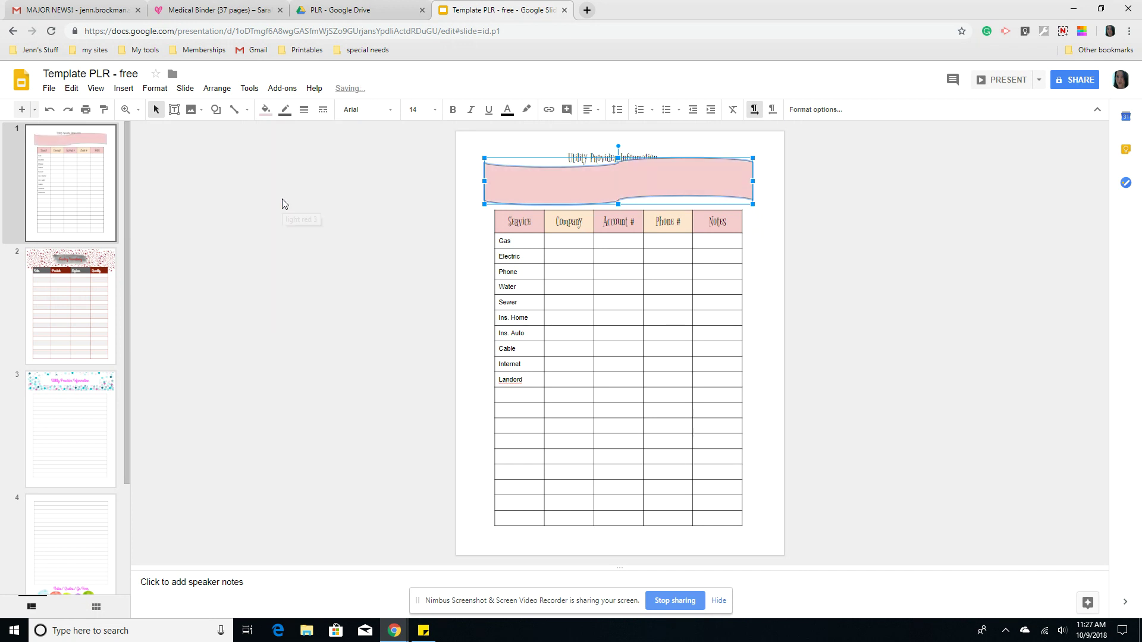
click(327, 245)
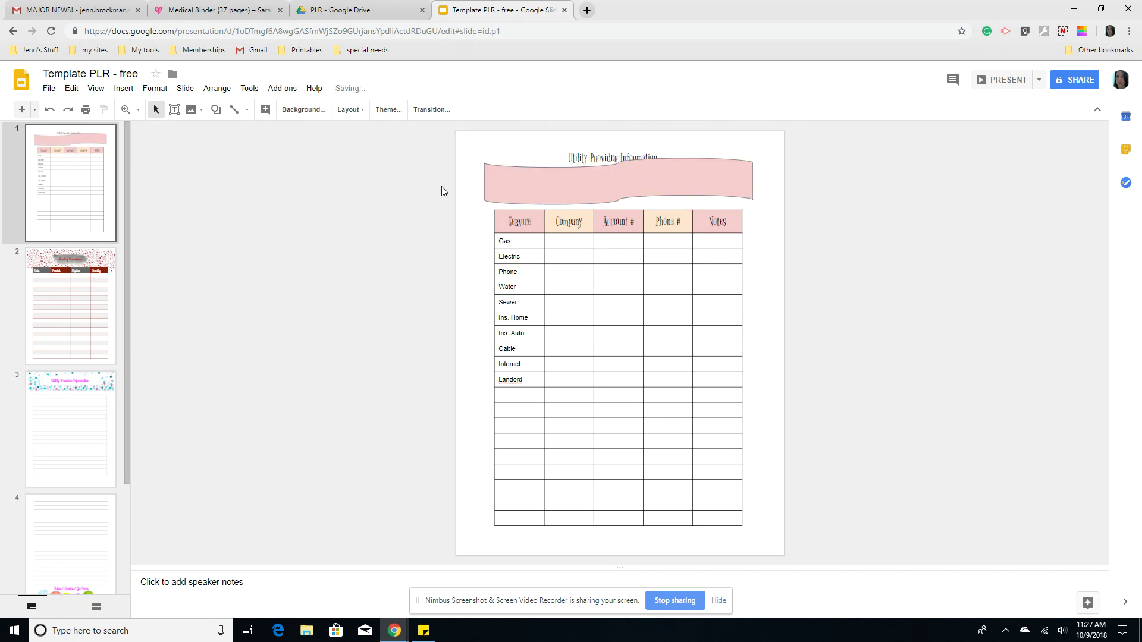
- Move the title text box to the middle of the pink wavy banner and send the banner shape to the back
click(578, 152)
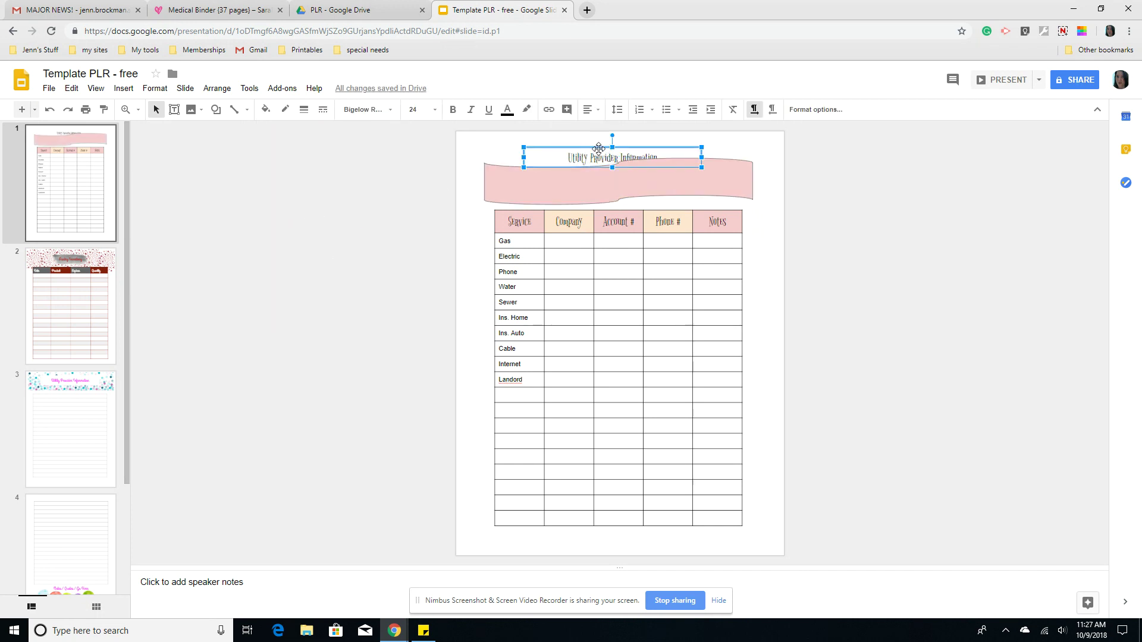
drag(601, 148, 605, 173)
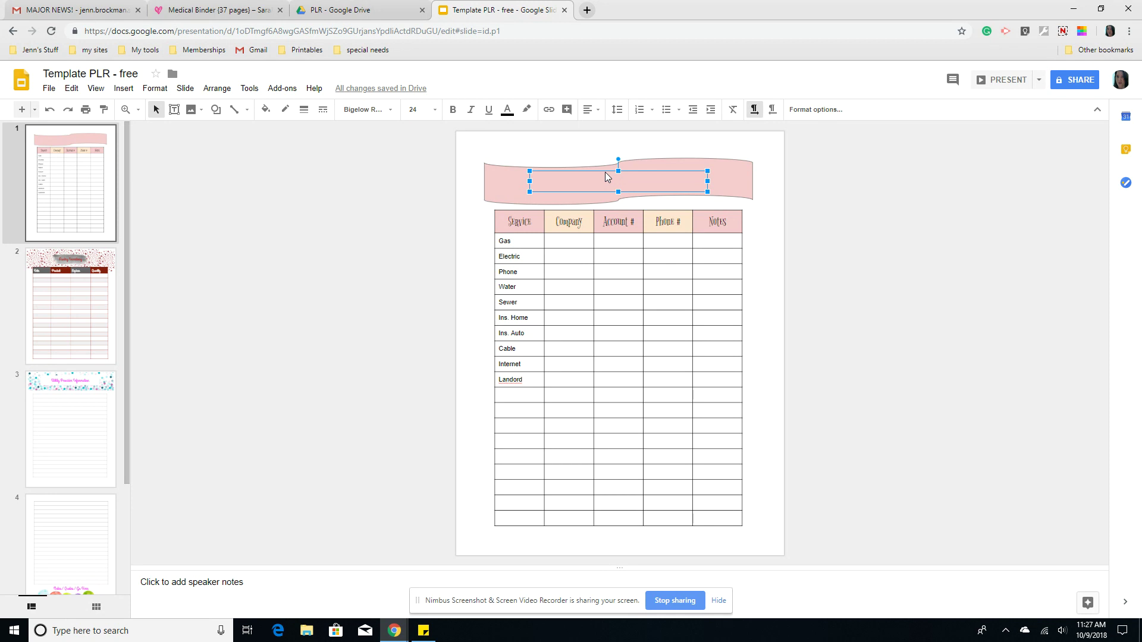
click(494, 179)
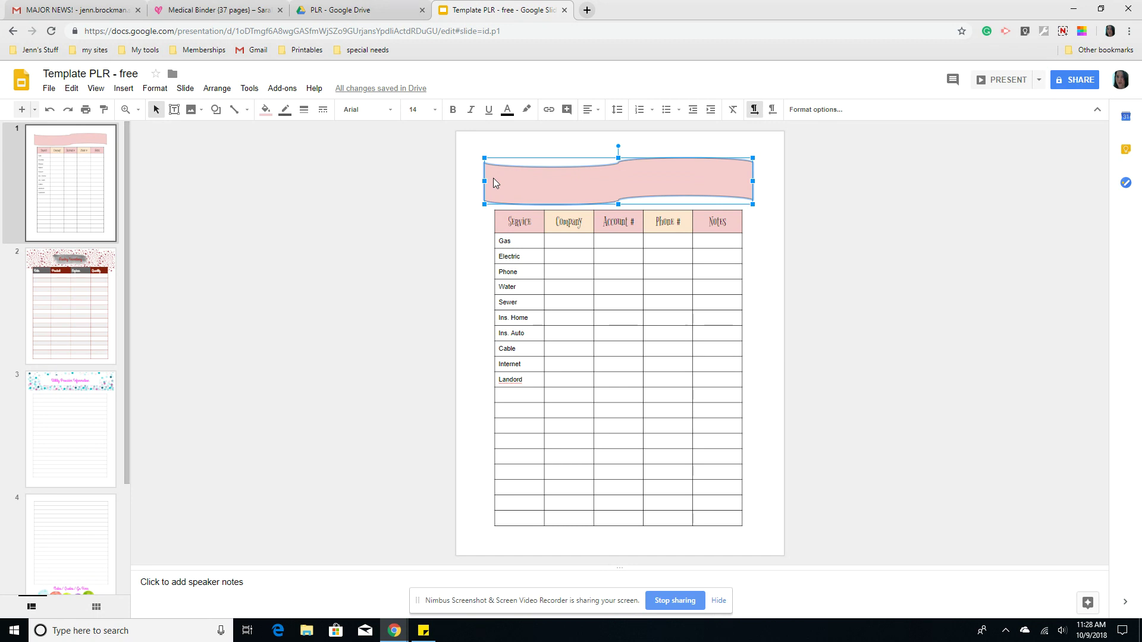
right_click(494, 182)
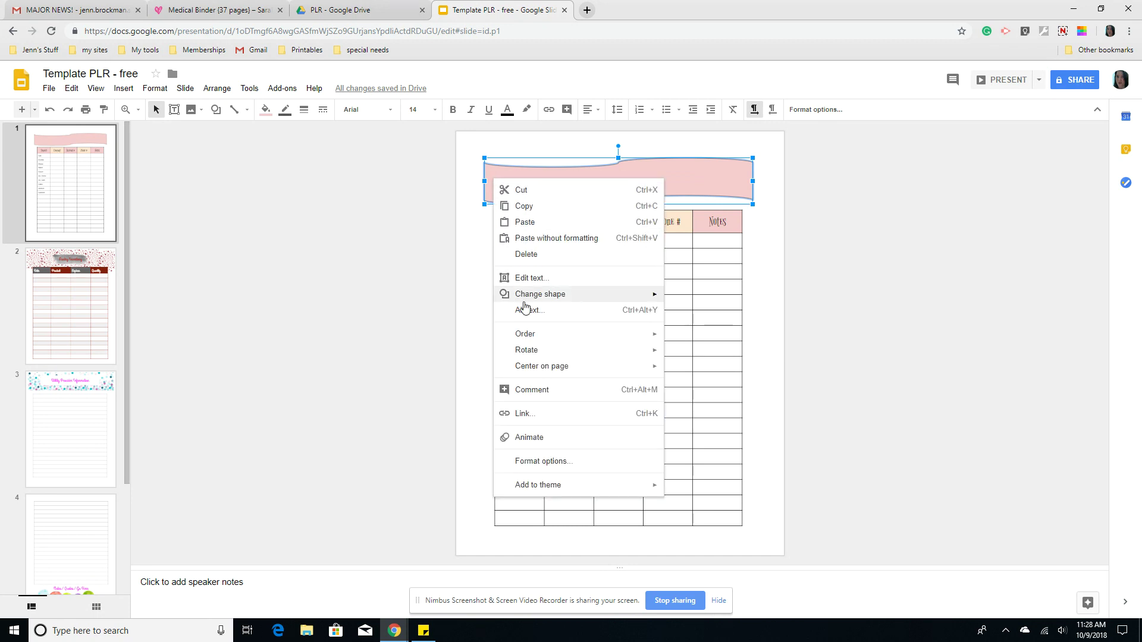
mouse_move(524, 337)
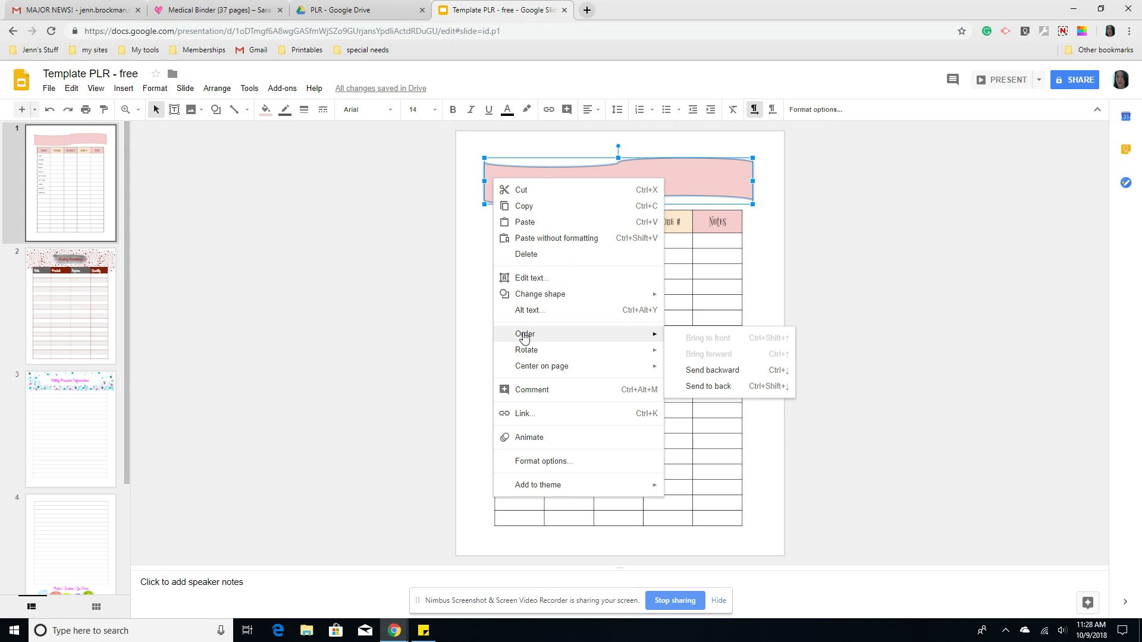
click(711, 386)
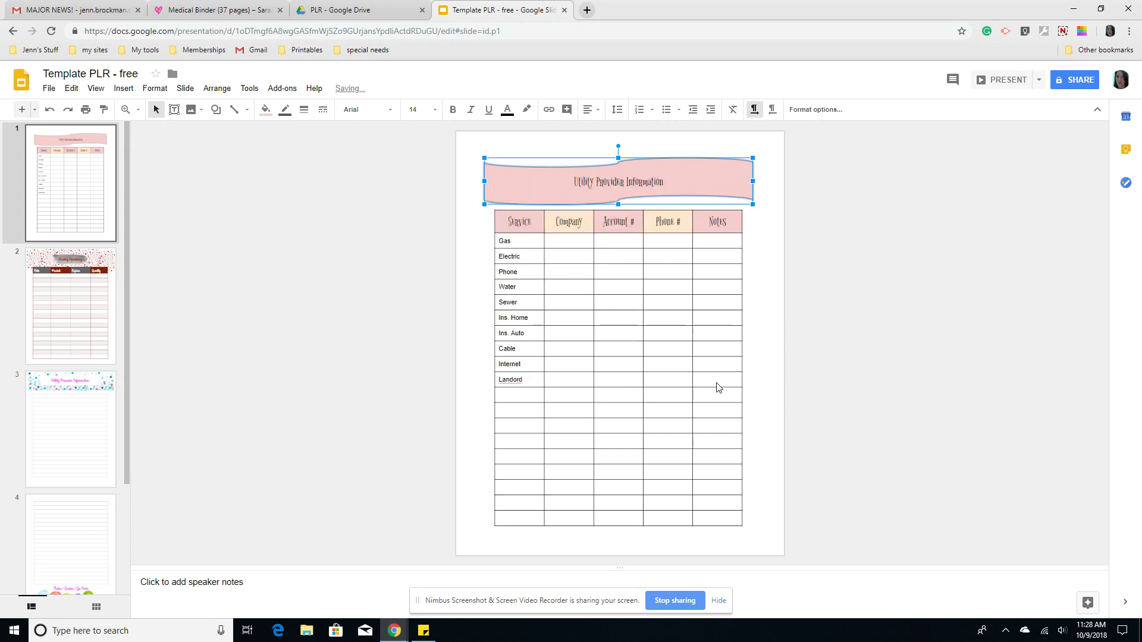
click(633, 180)
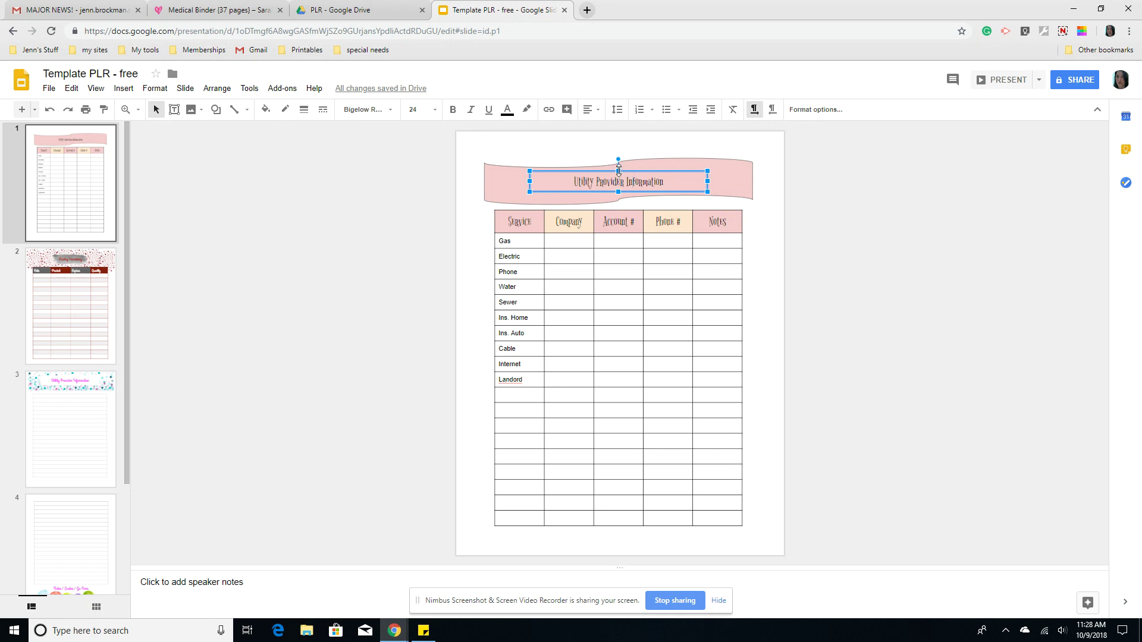
- Set the title's font size to 48 and enlarge its text box to span the full width of the pink banner
drag(619, 171, 616, 197)
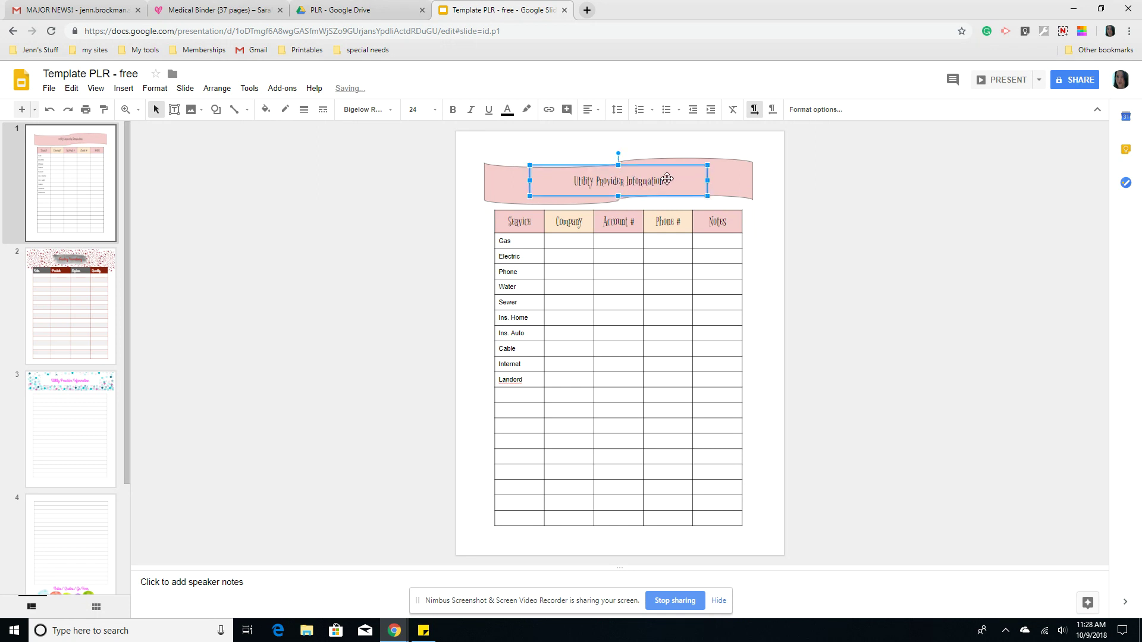
click(436, 111)
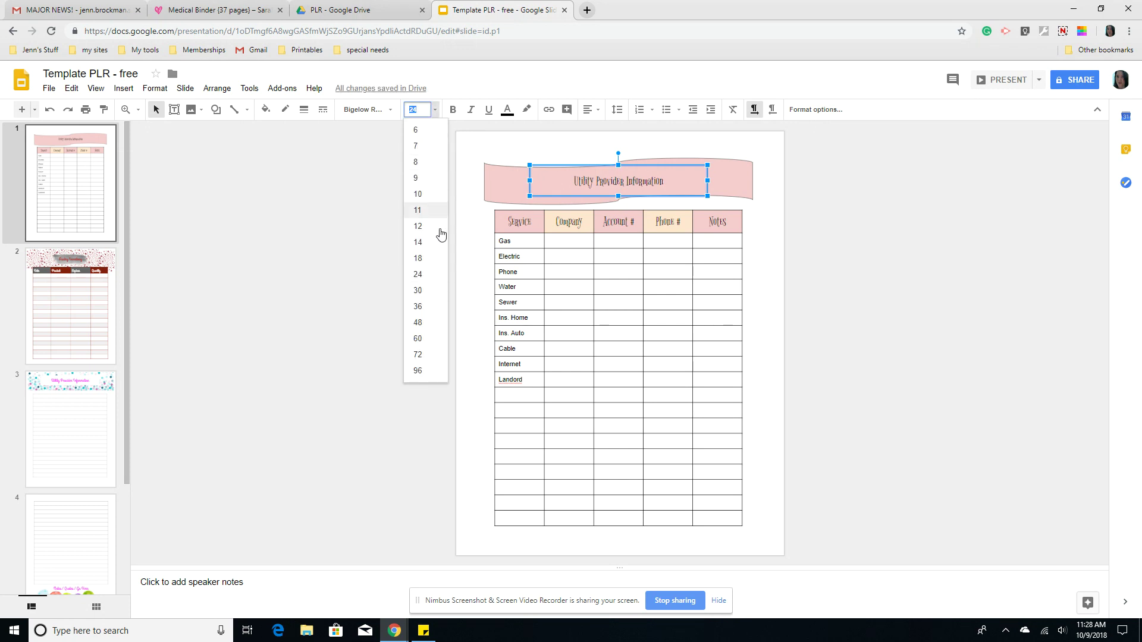
click(432, 310)
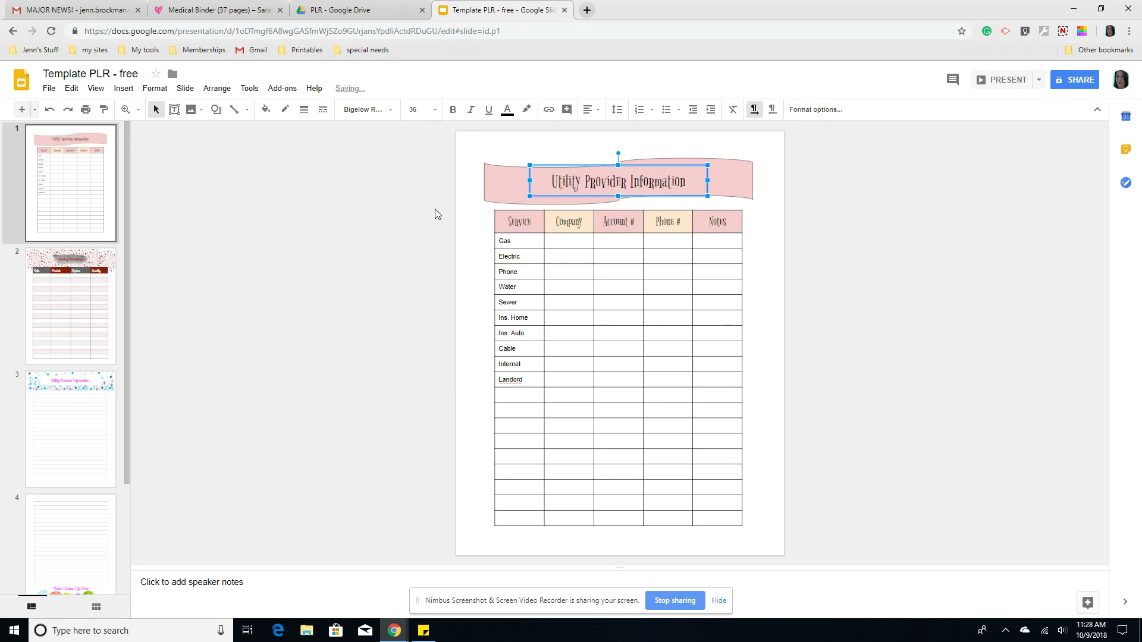
click(426, 110)
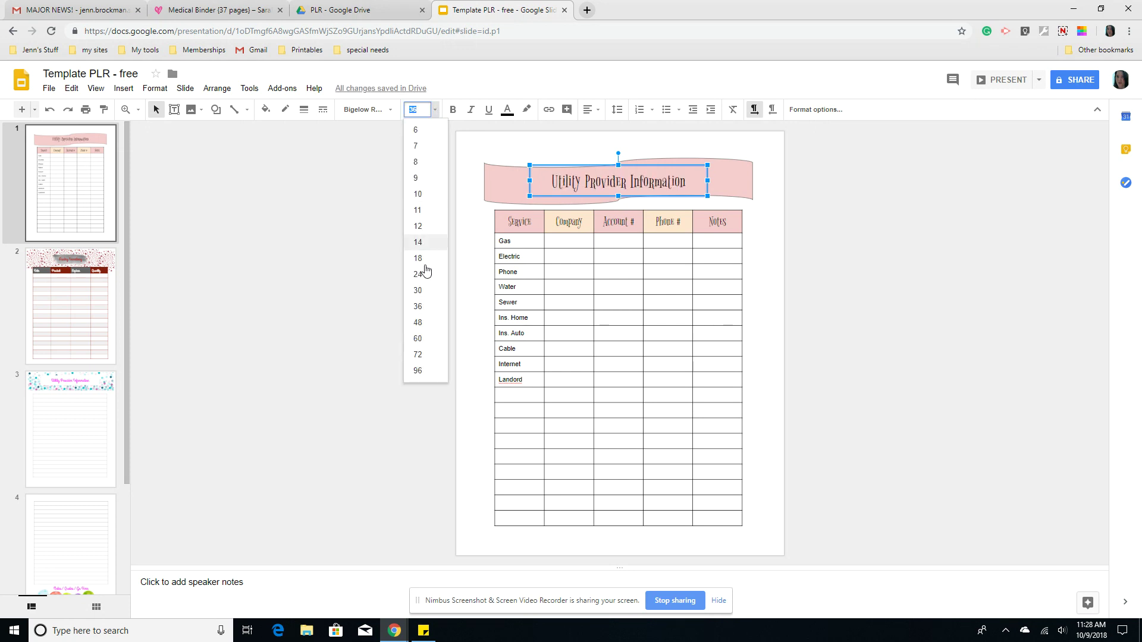
click(425, 324)
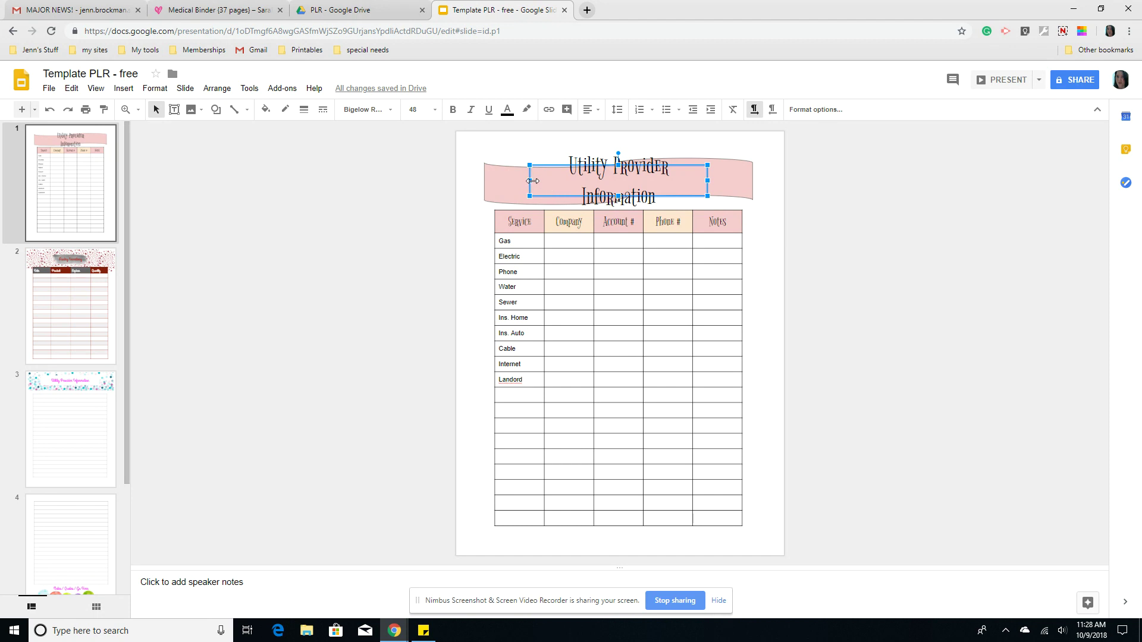
drag(530, 181, 484, 181)
drag(708, 180, 753, 180)
click(870, 163)
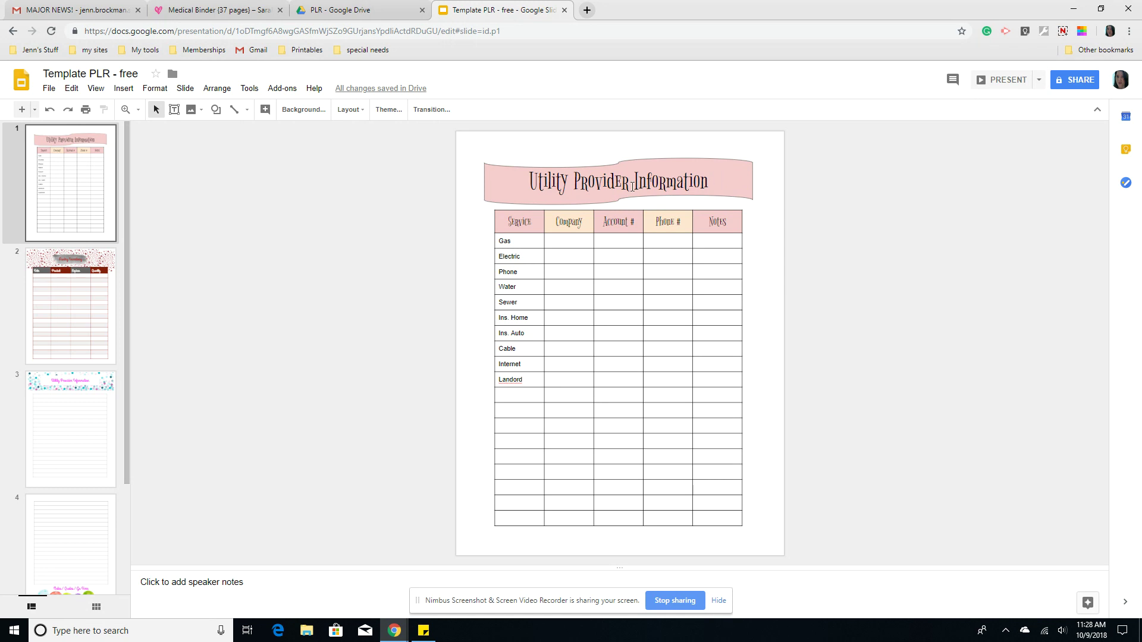
- Stretch the wavy banner shape slightly upward to make it taller behind the title
click(623, 163)
drag(620, 156, 619, 152)
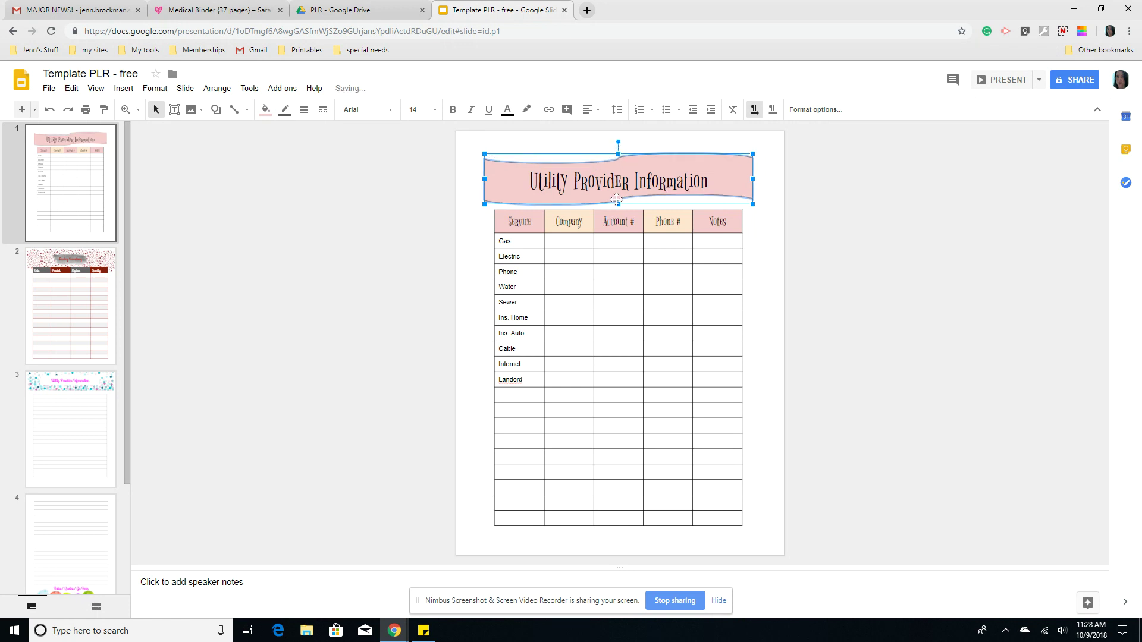
drag(618, 204, 618, 204)
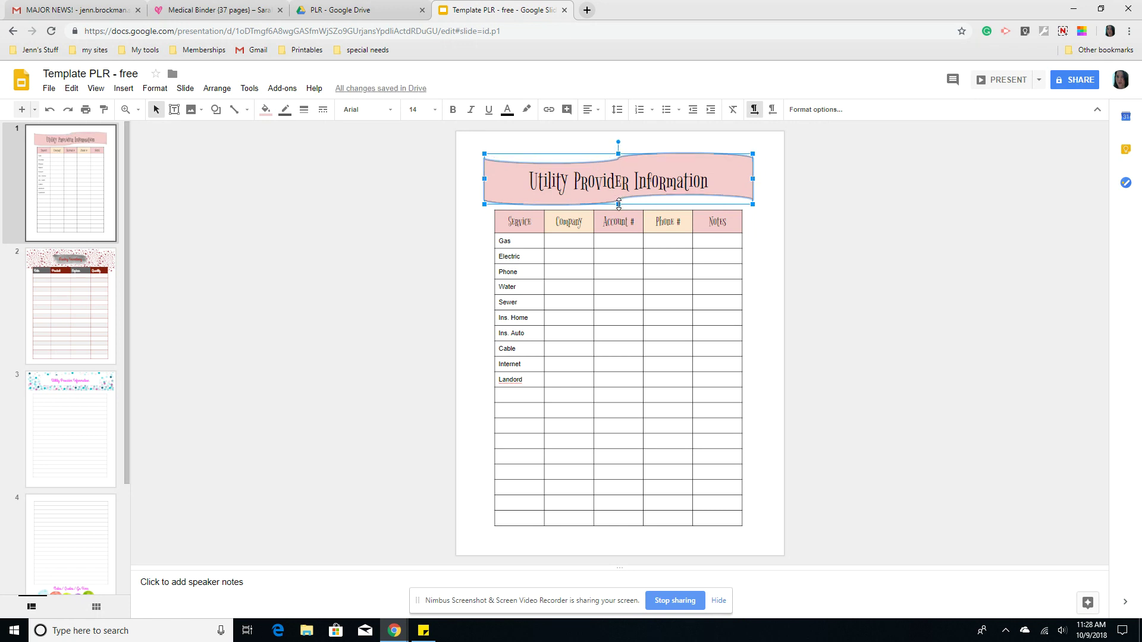
click(851, 201)
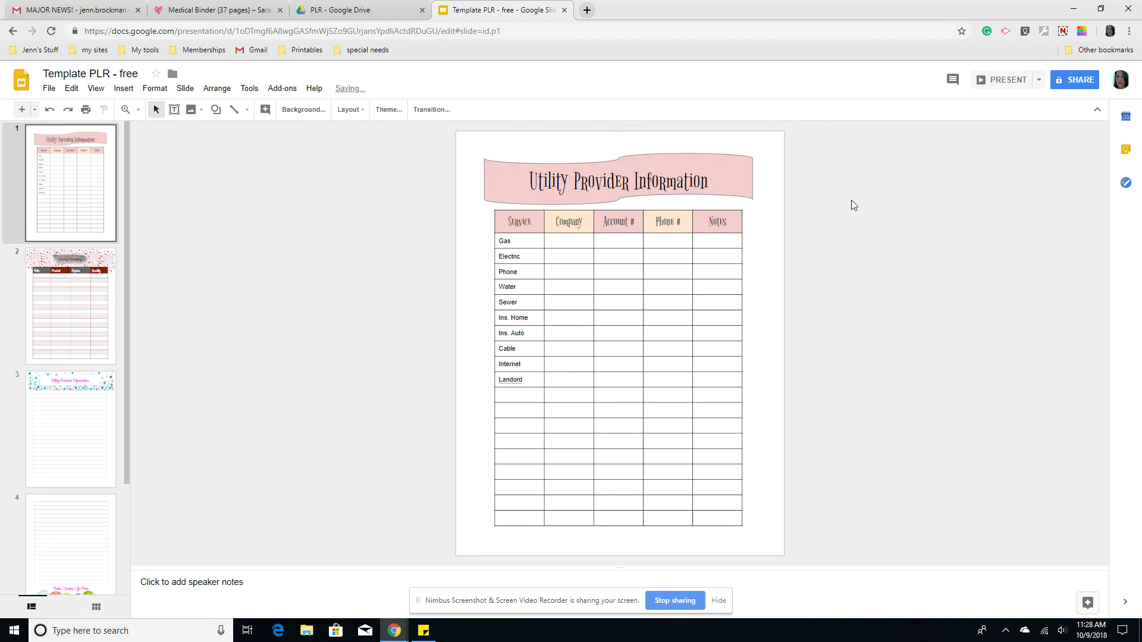
- Change the wavy banner shape's outline color to black
click(741, 173)
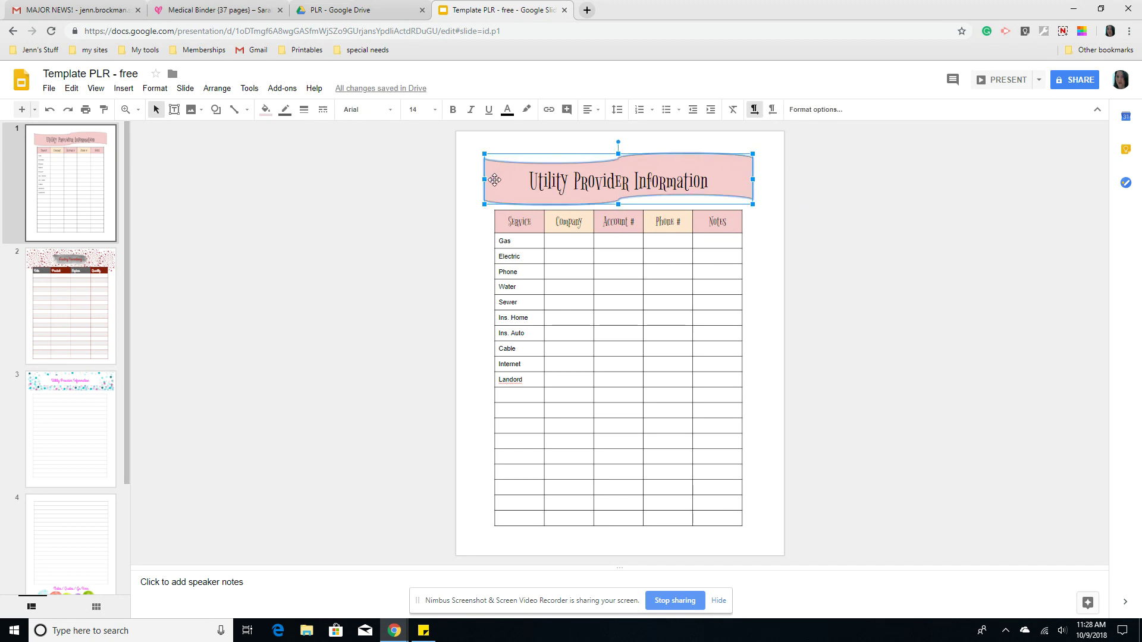
click(286, 116)
click(288, 149)
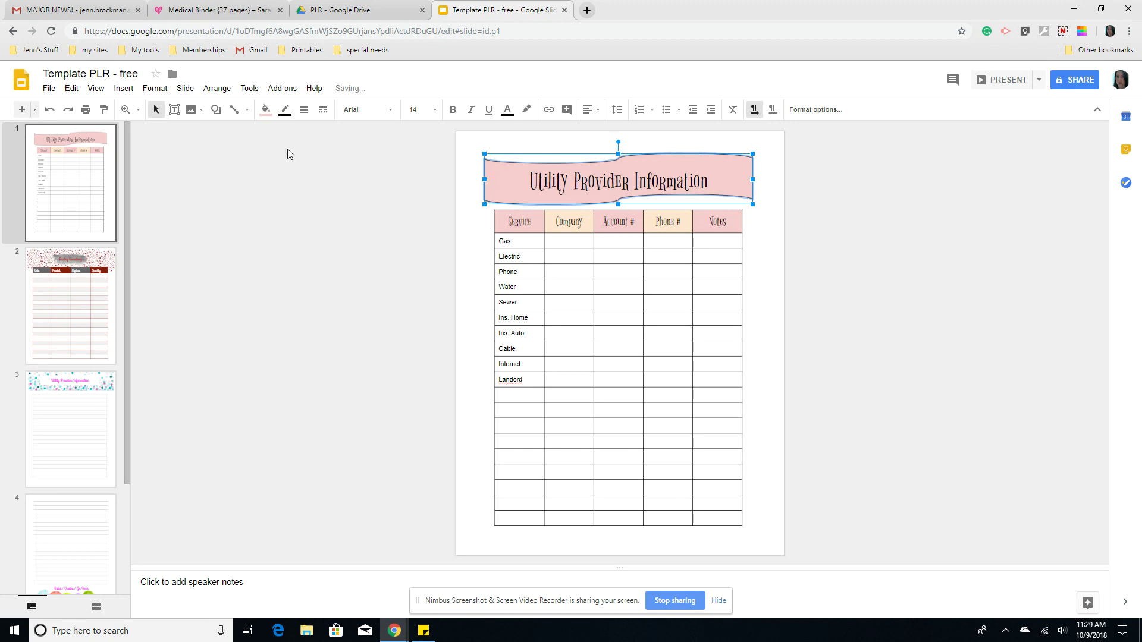
click(287, 149)
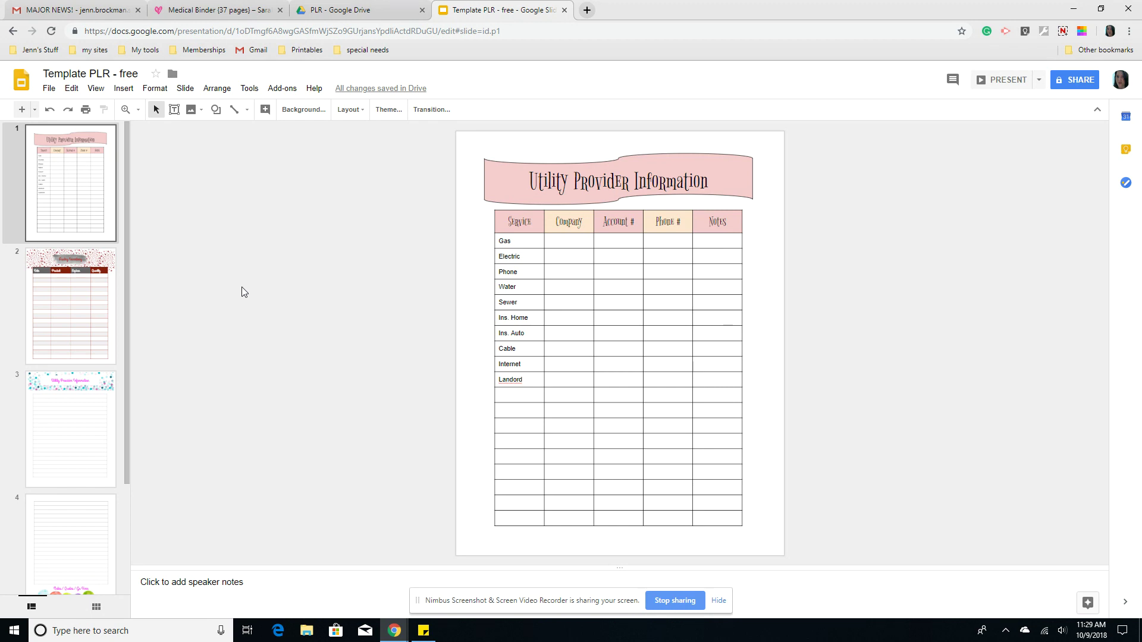
click(178, 113)
drag(494, 527, 744, 534)
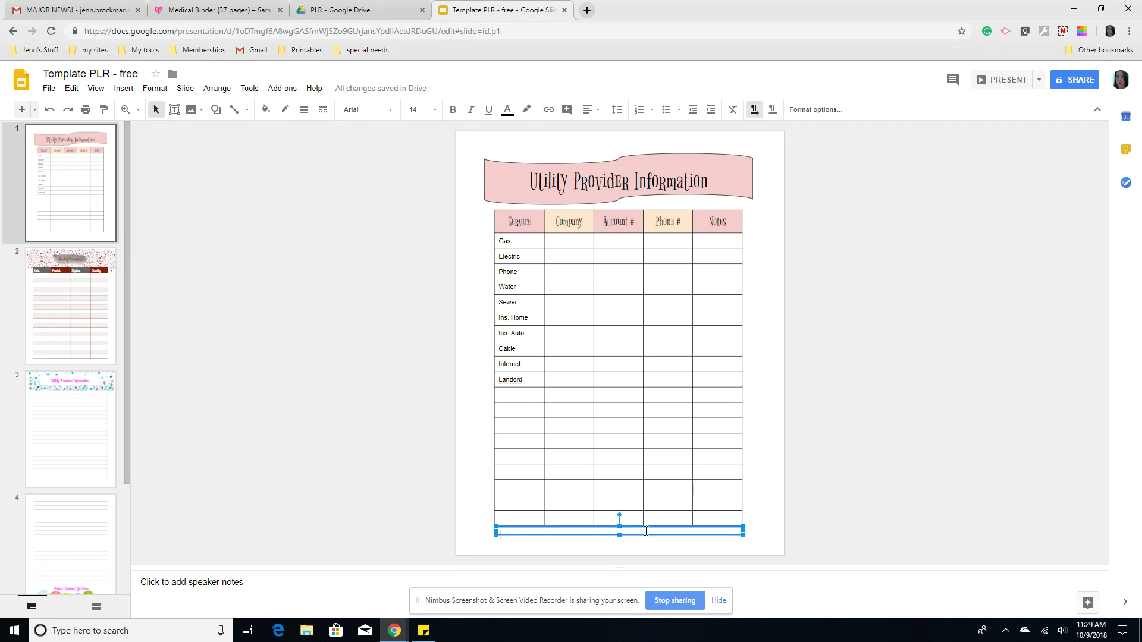
text(www.yourwebsite.com)
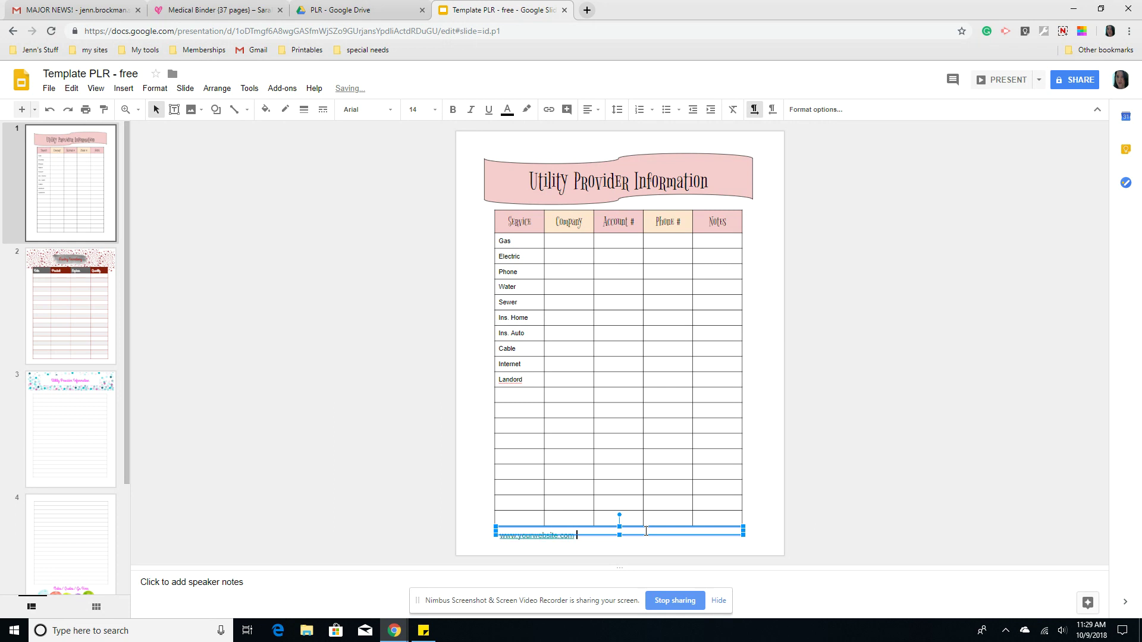
drag(619, 534, 621, 542)
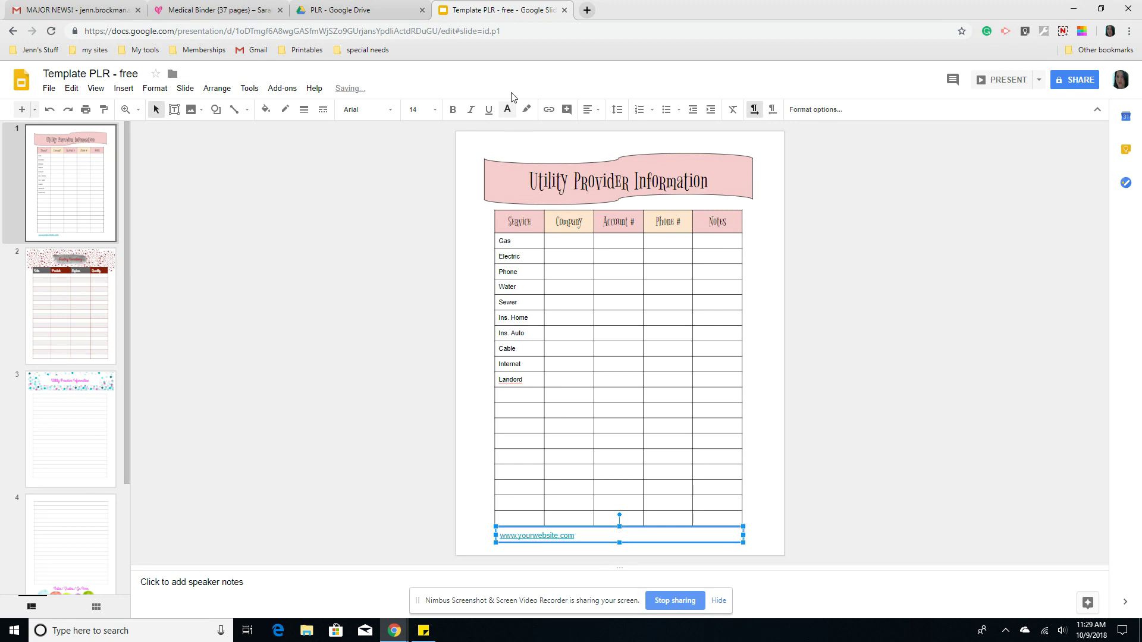
- Center the website address horizontally and vertically within its text box
click(589, 110)
click(607, 130)
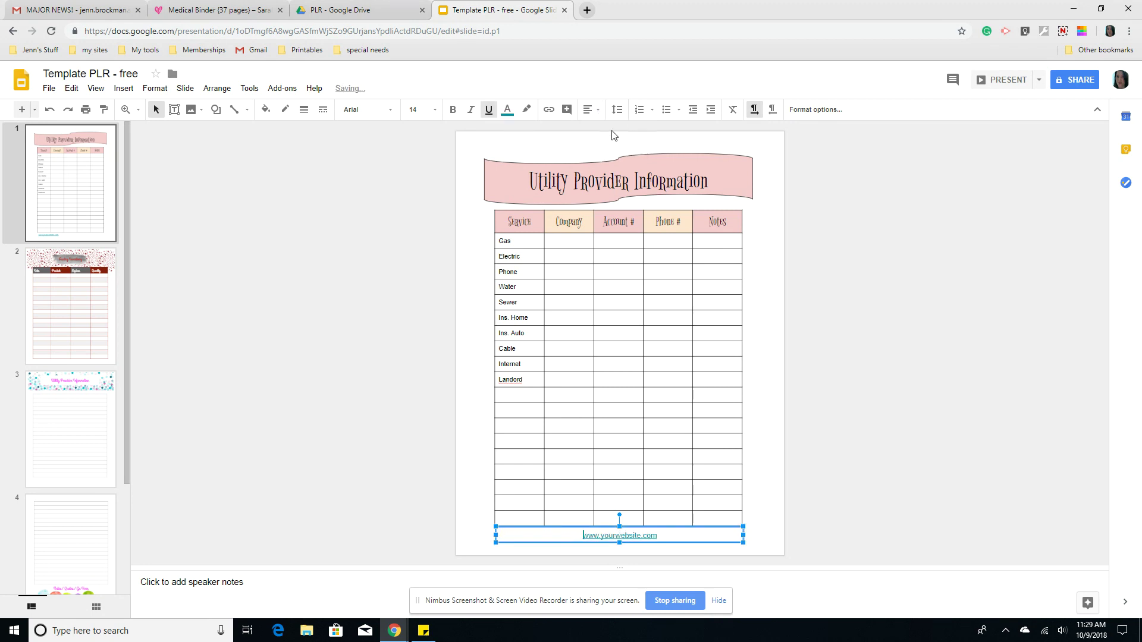
click(589, 110)
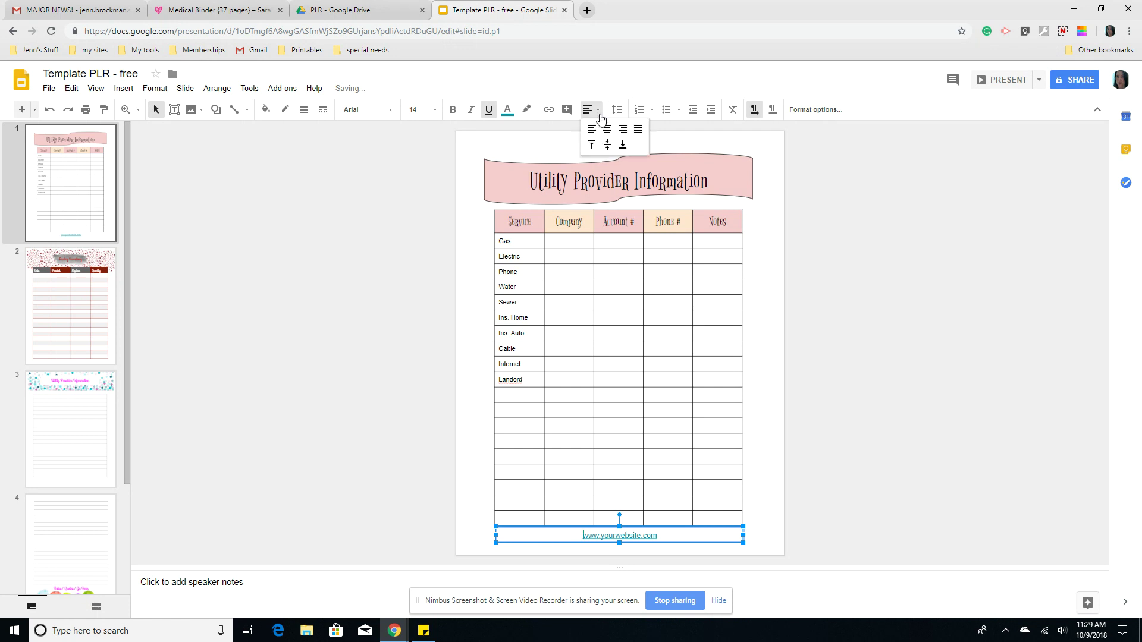
click(607, 145)
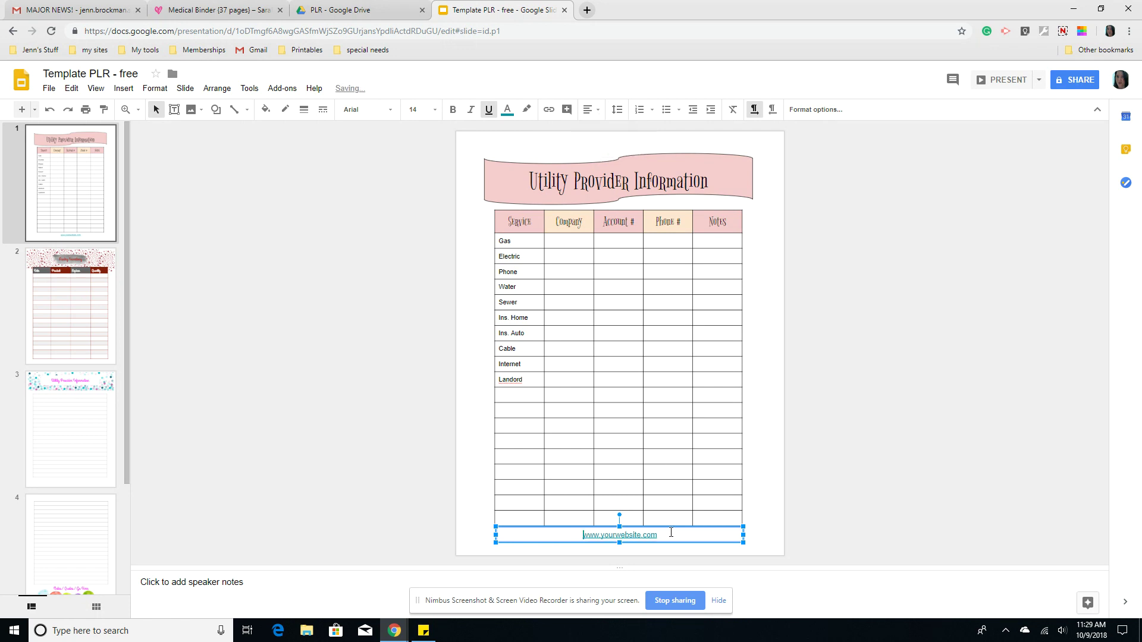
- Format the website address below the table in black with the Happy Monkey font
drag(664, 536, 581, 536)
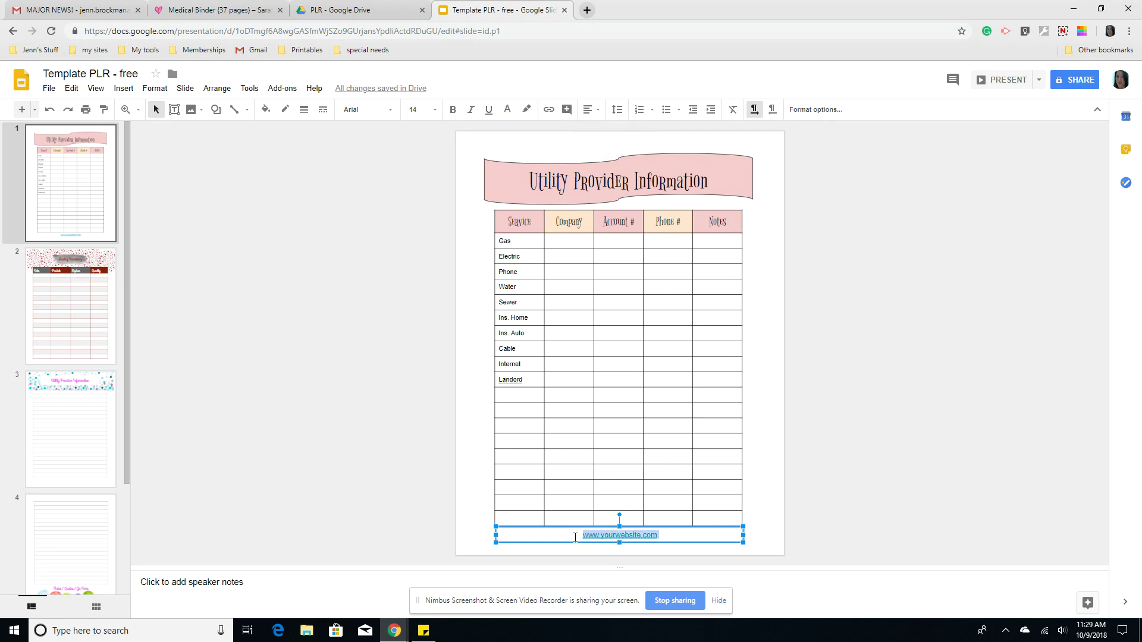
click(508, 109)
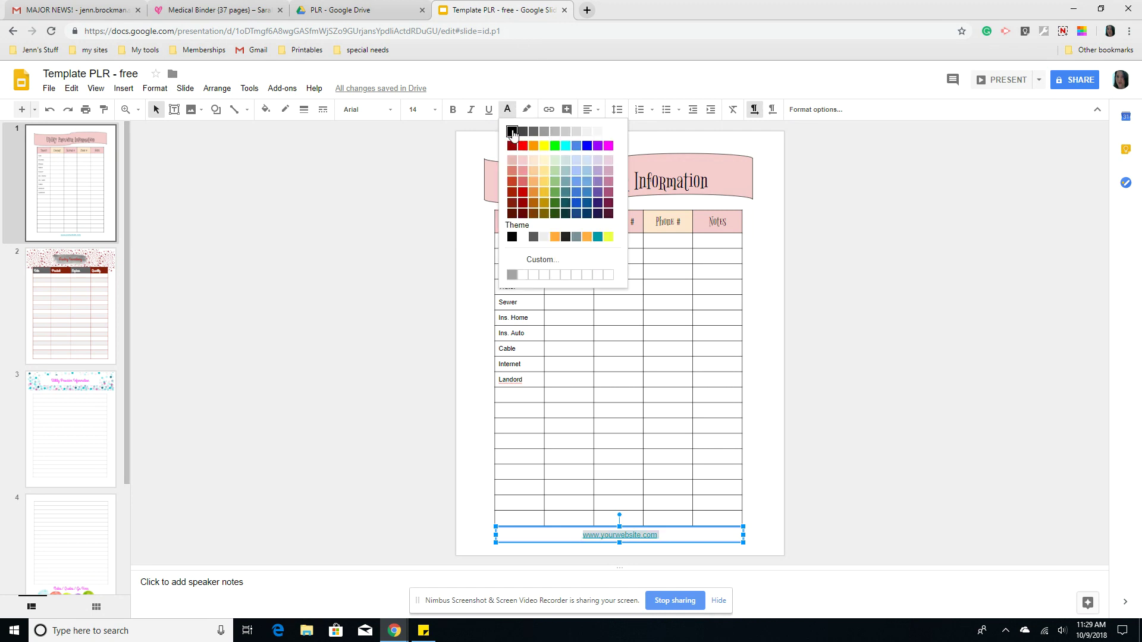
click(511, 132)
click(369, 109)
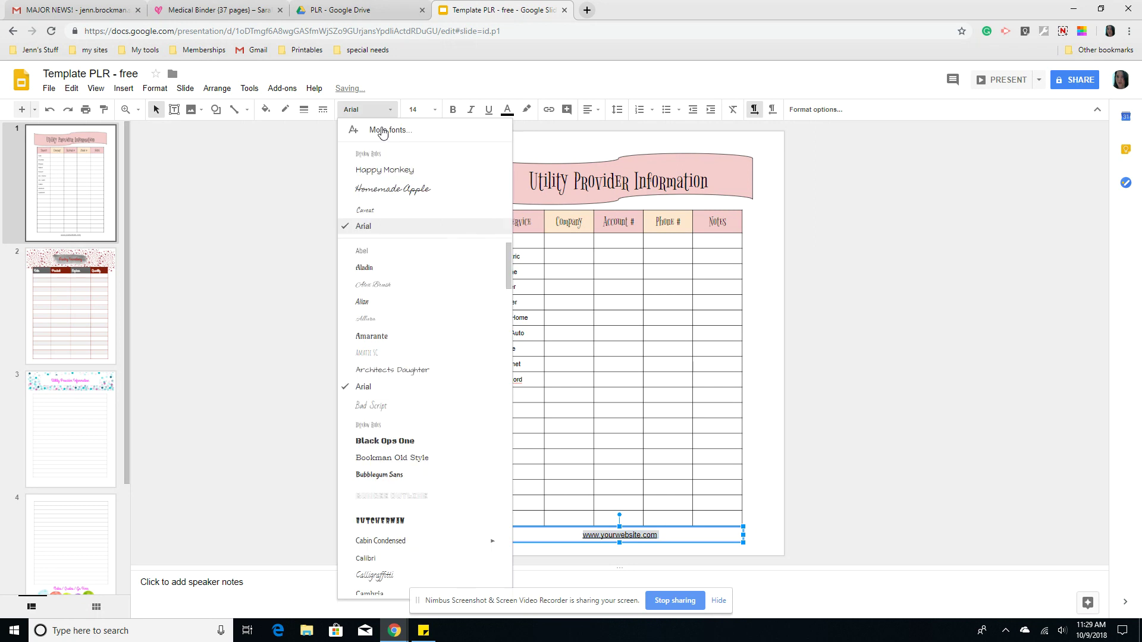
click(420, 171)
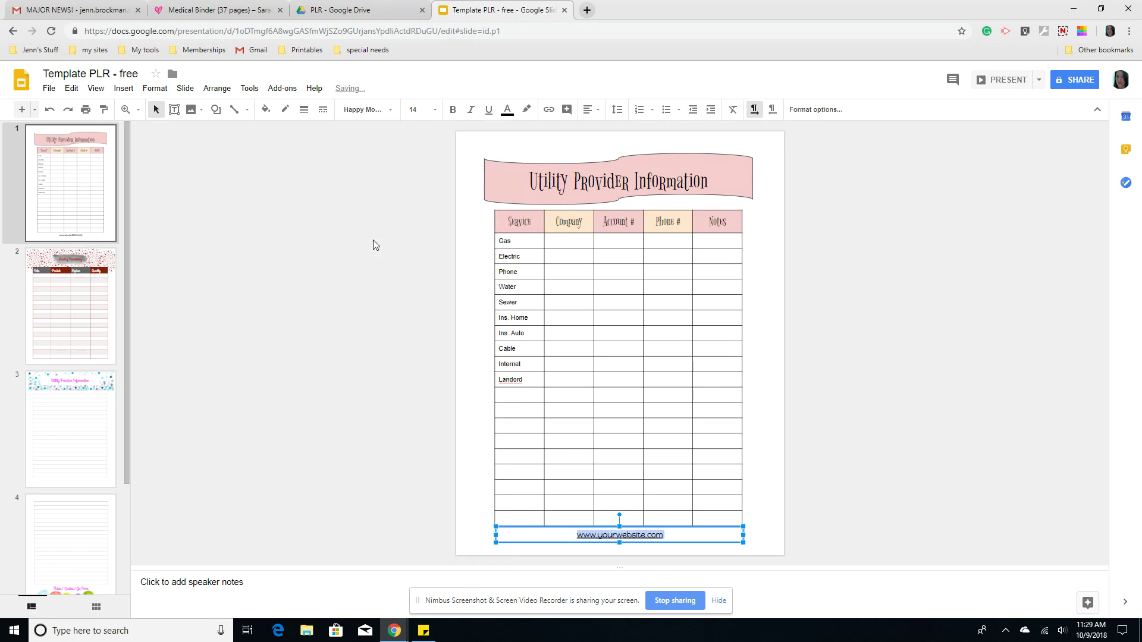
click(373, 241)
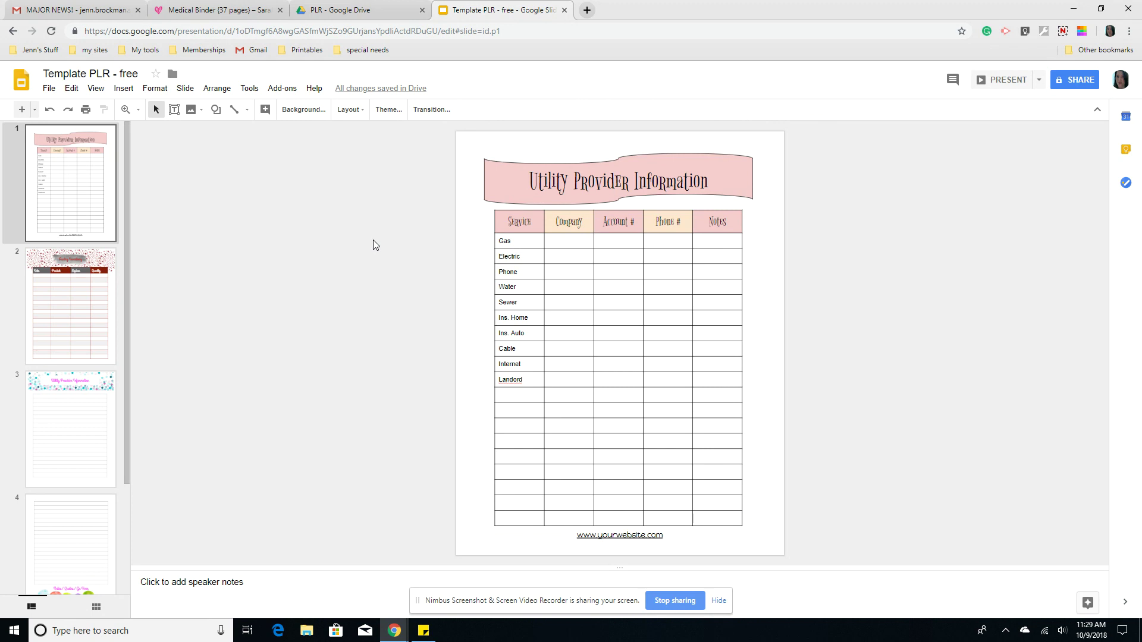